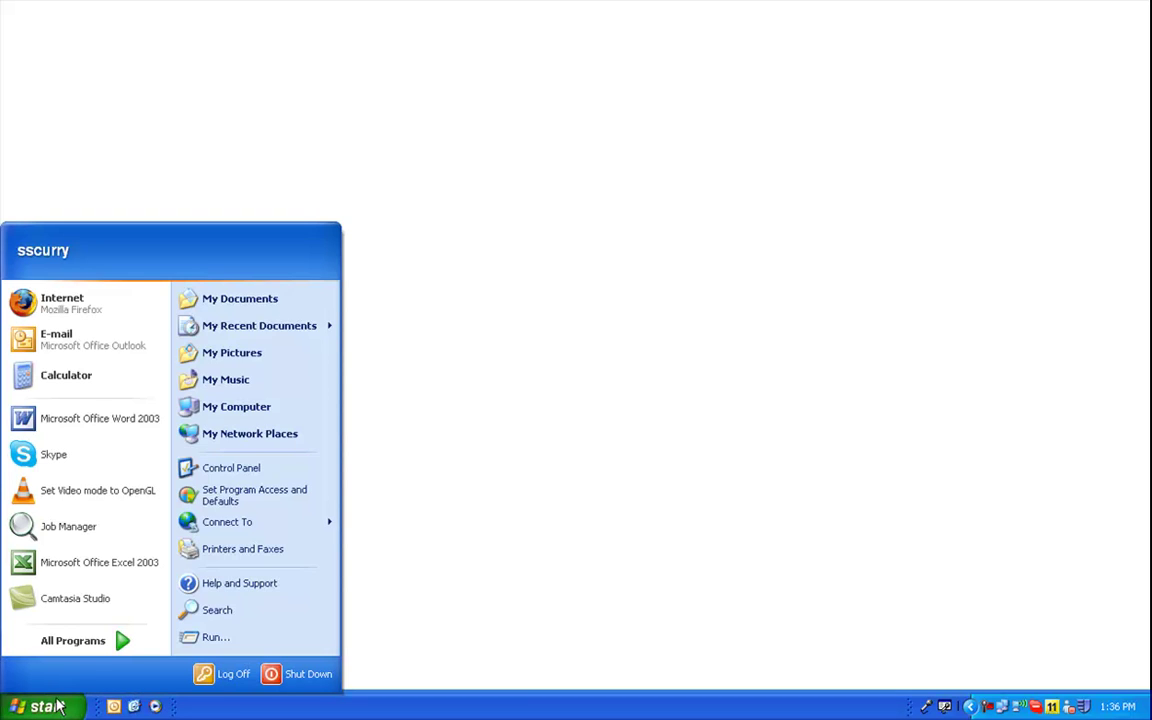
Step: Navigate Start > All Programs > Print Audit 6 > Reporting to reach Job Manager
mouse_move(85, 645)
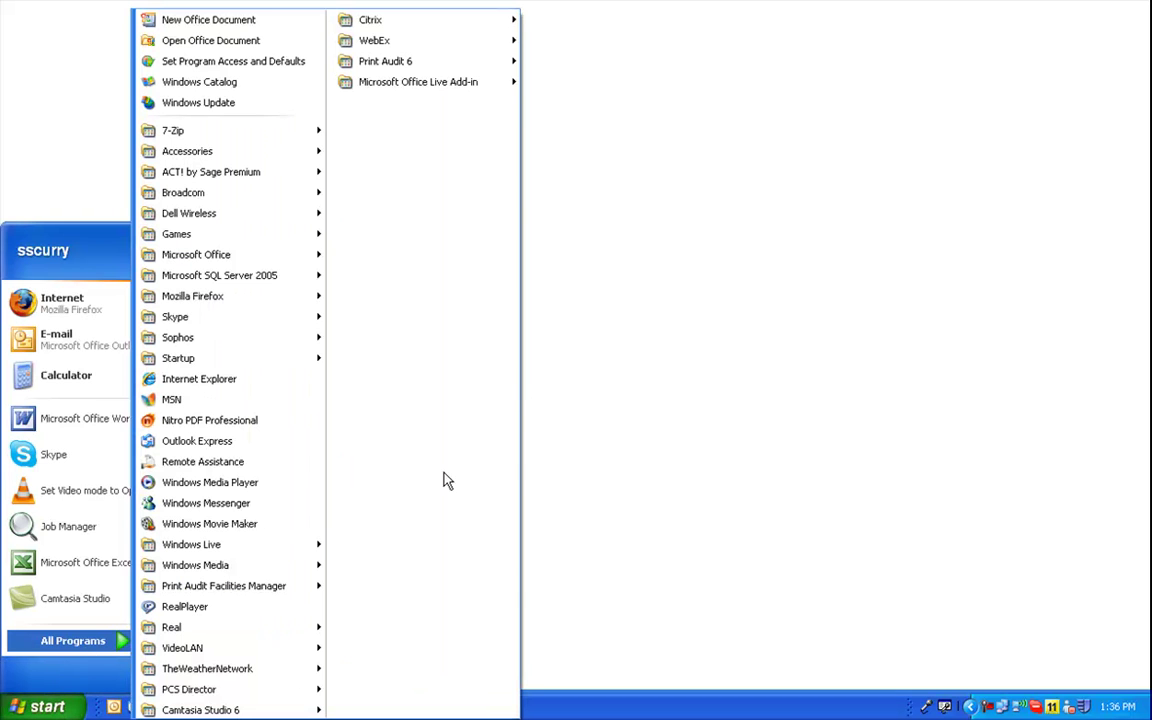
mouse_move(382, 63)
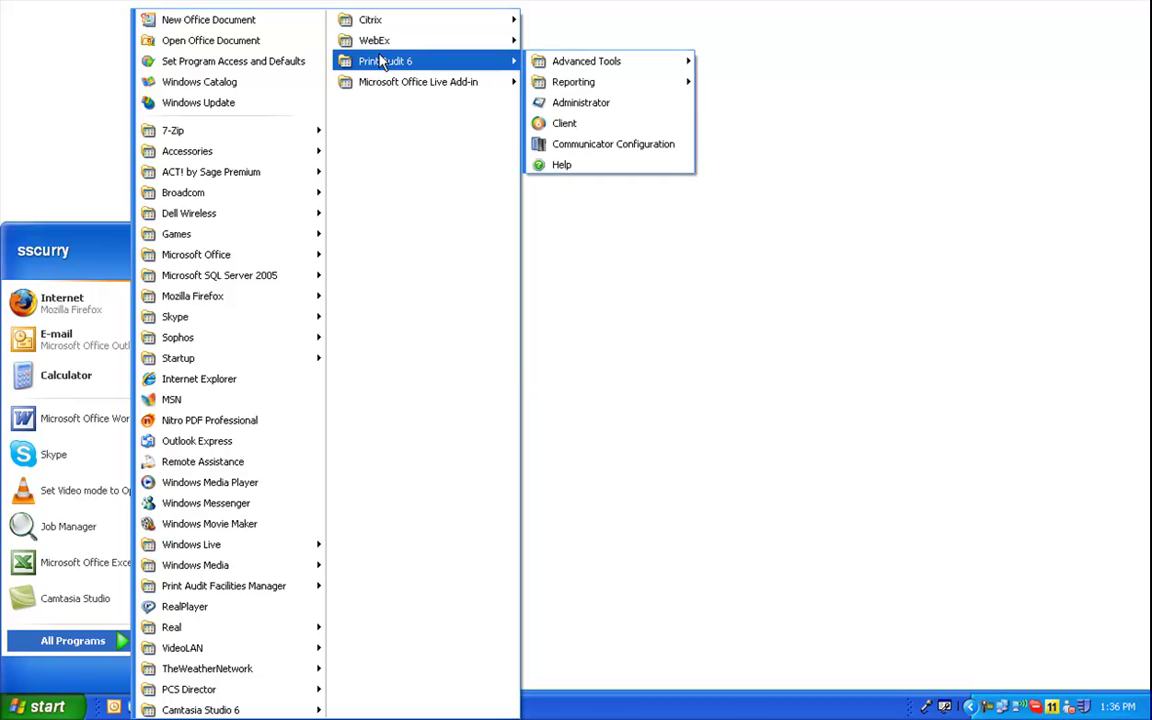
mouse_move(548, 86)
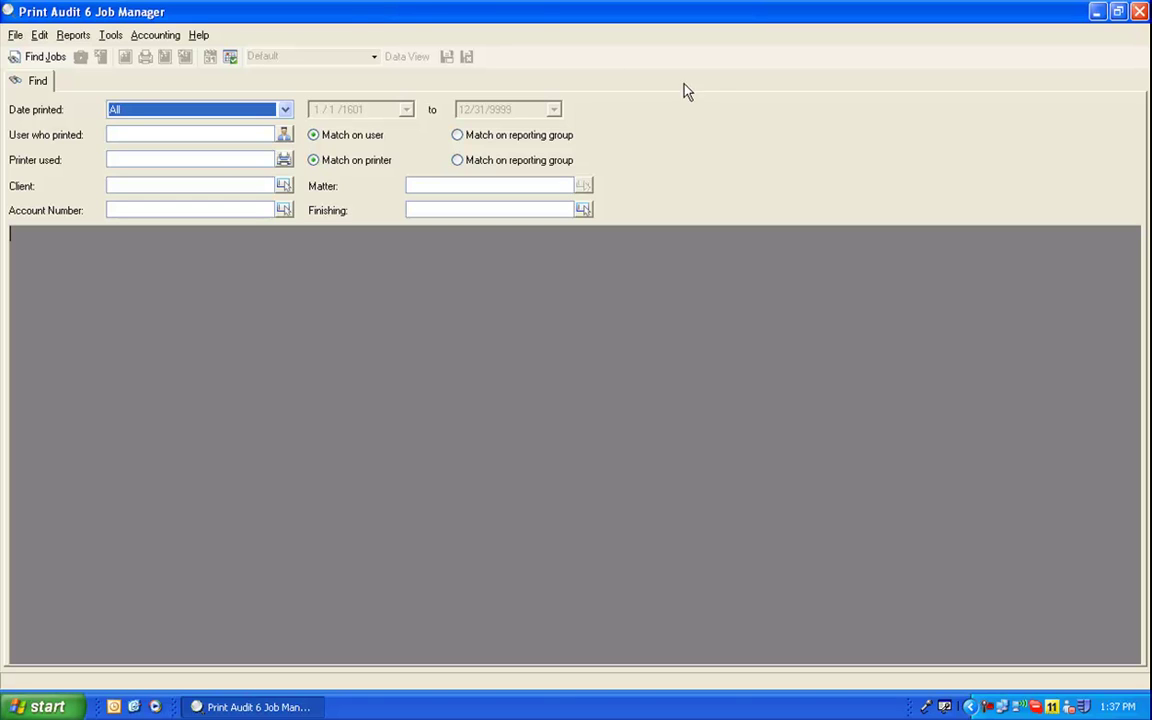
click(168, 120)
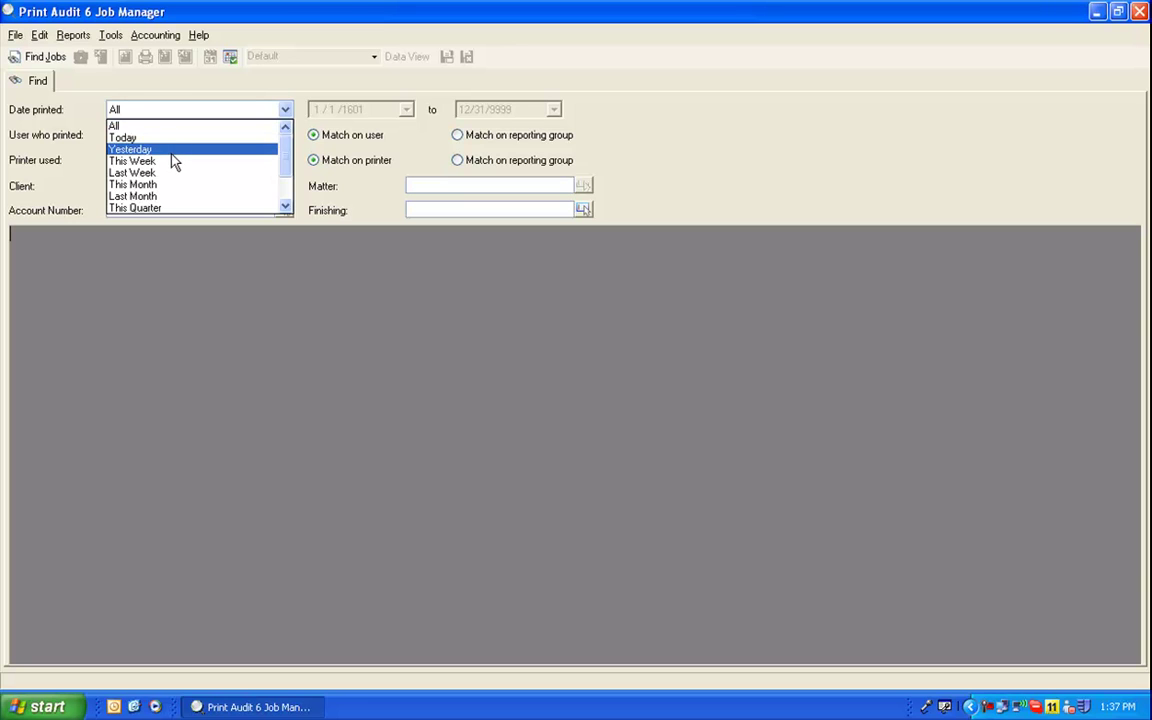
scroll(278, 172, down, 2)
click(258, 206)
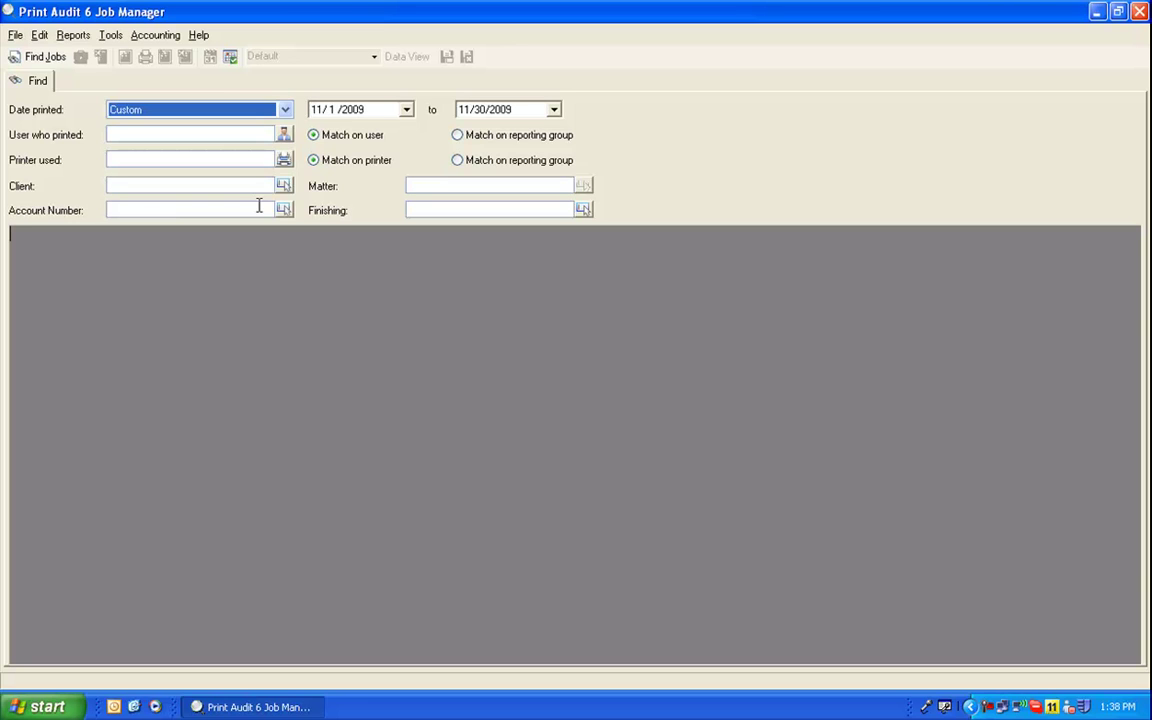
click(358, 112)
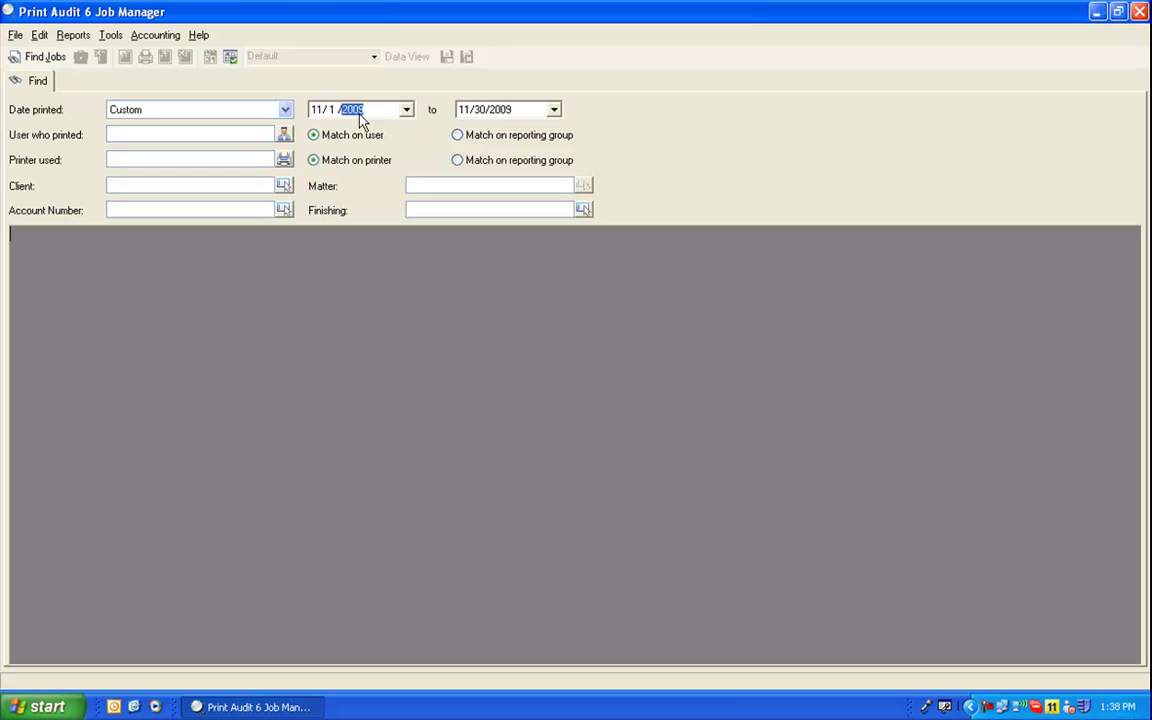
click(285, 109)
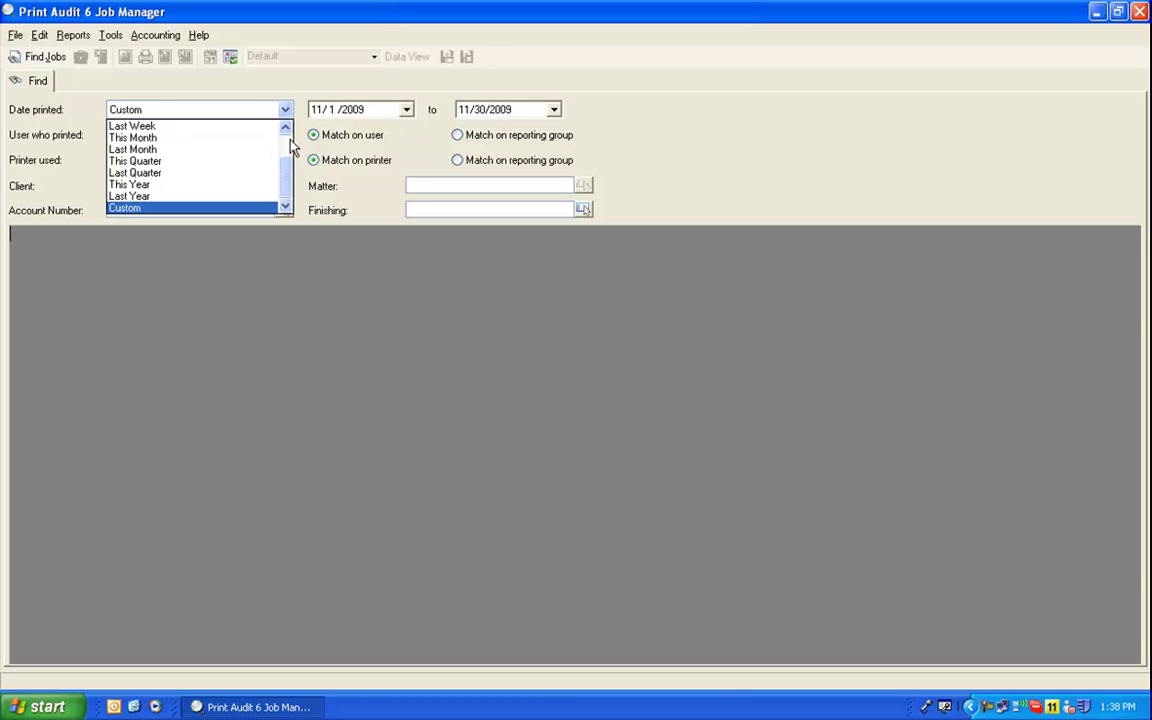
scroll(265, 145, up, 2)
click(234, 127)
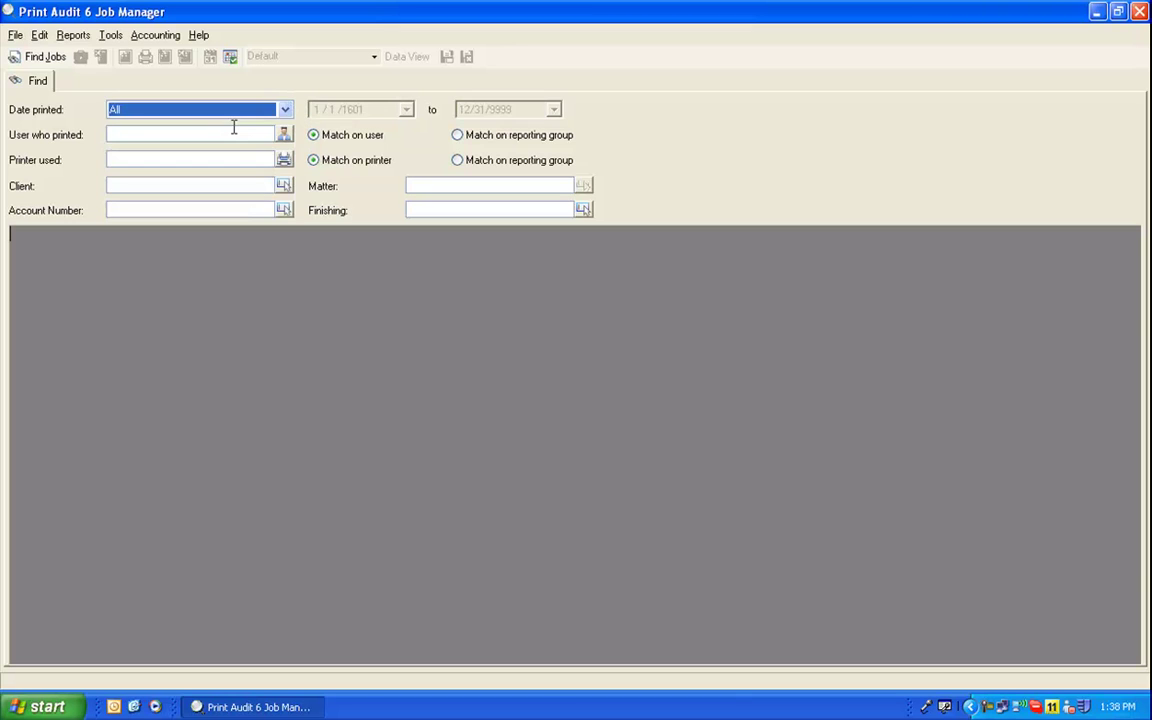
Step: Switch the User who printed filter to match on reporting group, leaving no group selected
click(284, 136)
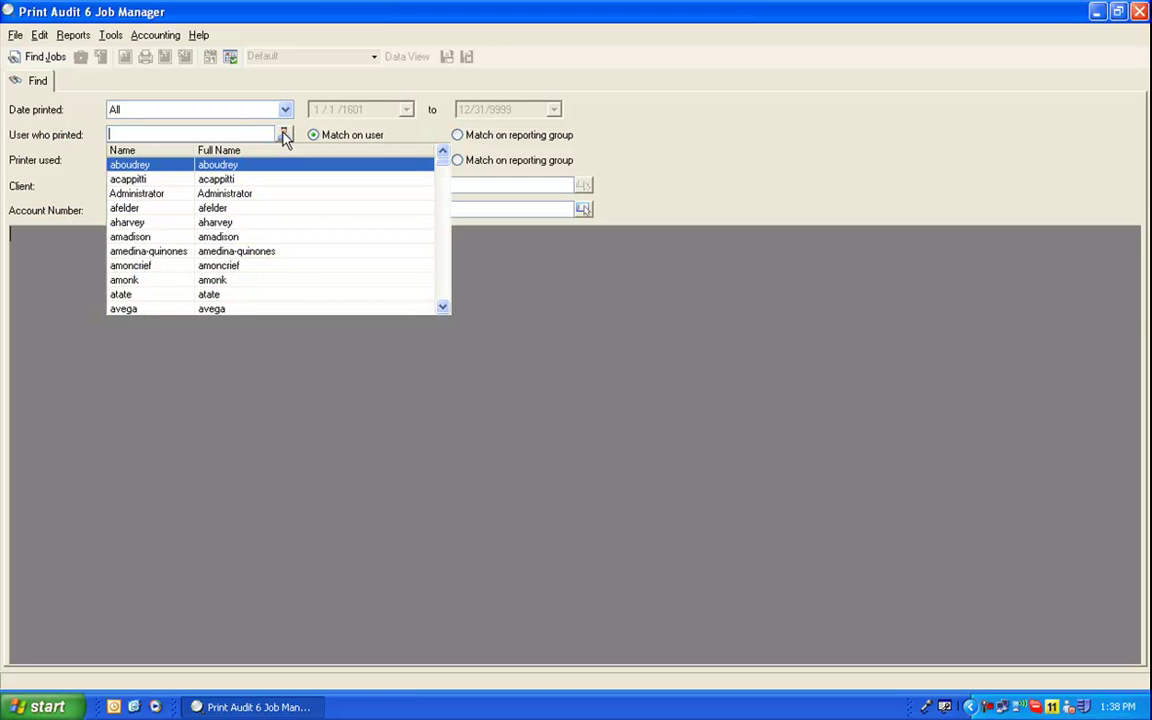
click(457, 136)
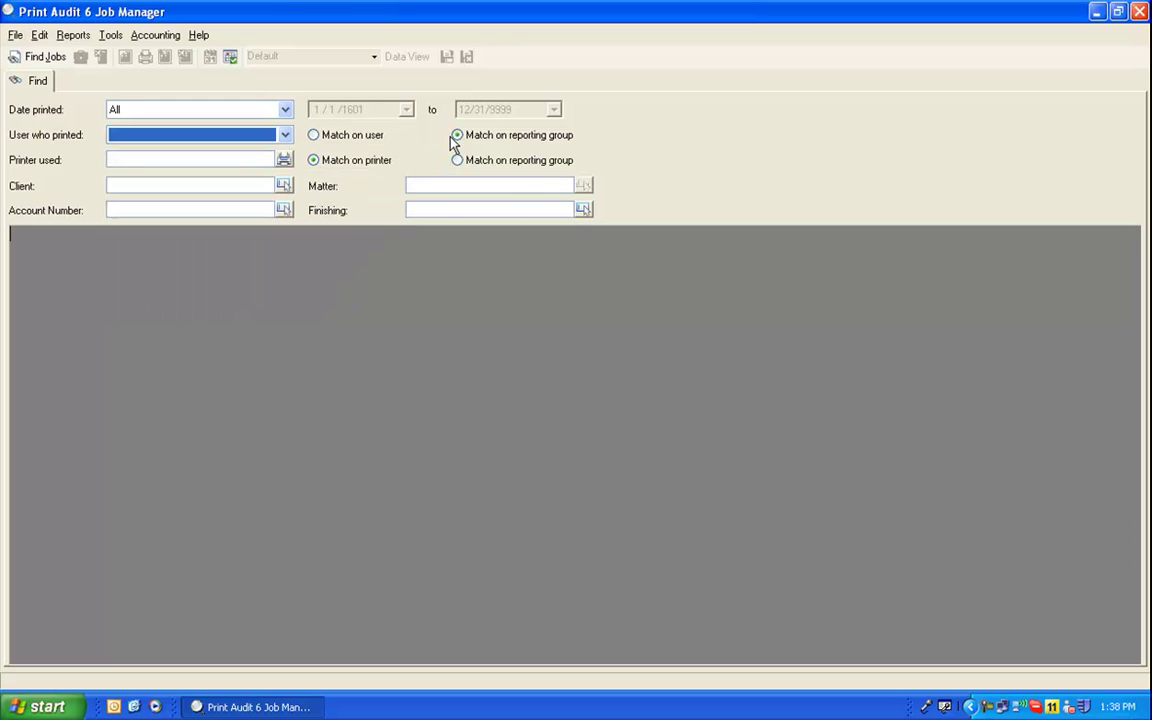
click(285, 136)
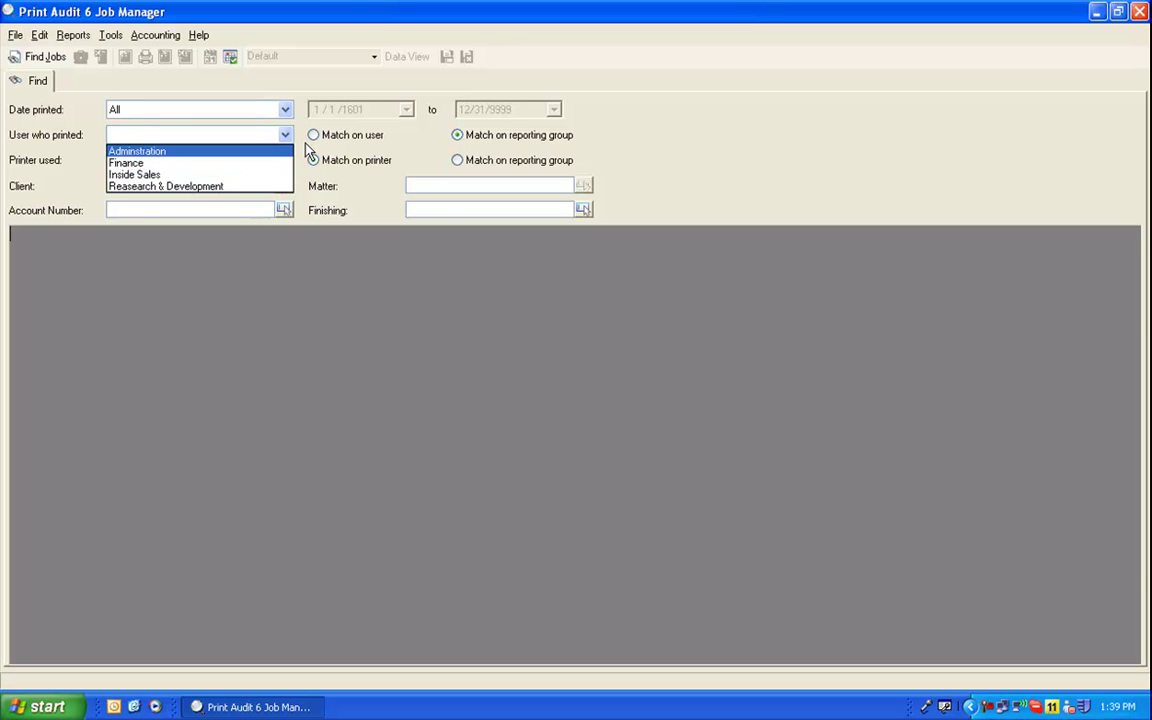
click(306, 145)
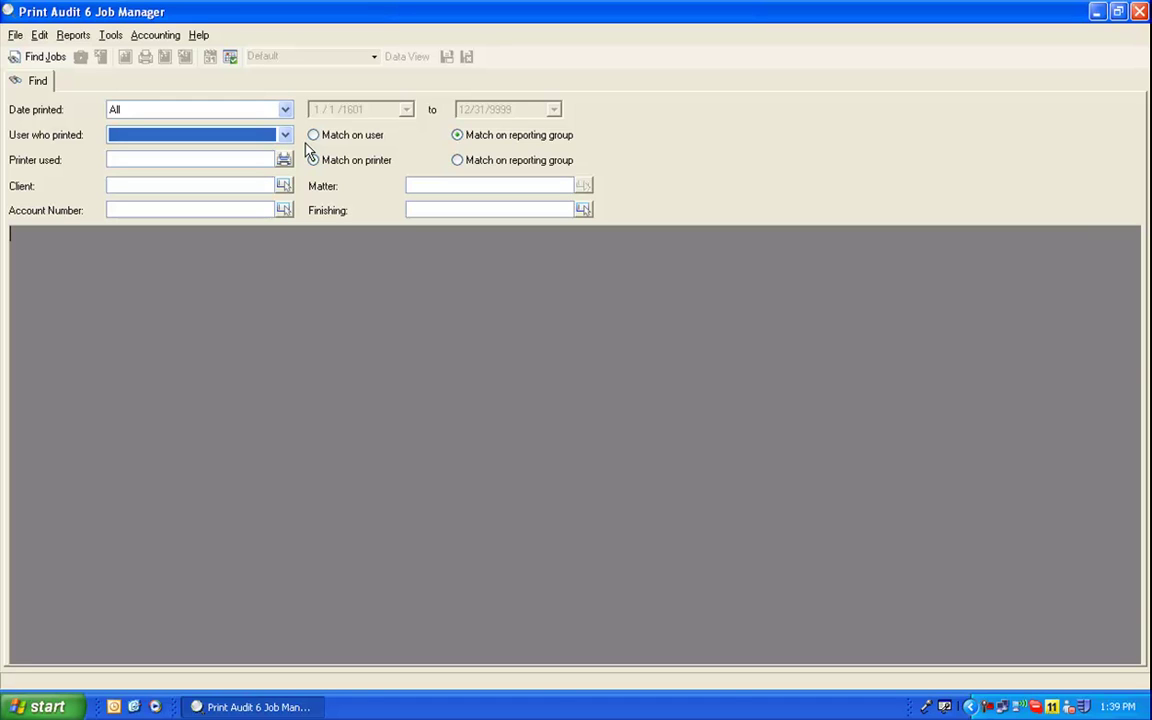
click(311, 158)
Step: Set the Printer used filter to match on reporting group, with no group chosen
click(283, 160)
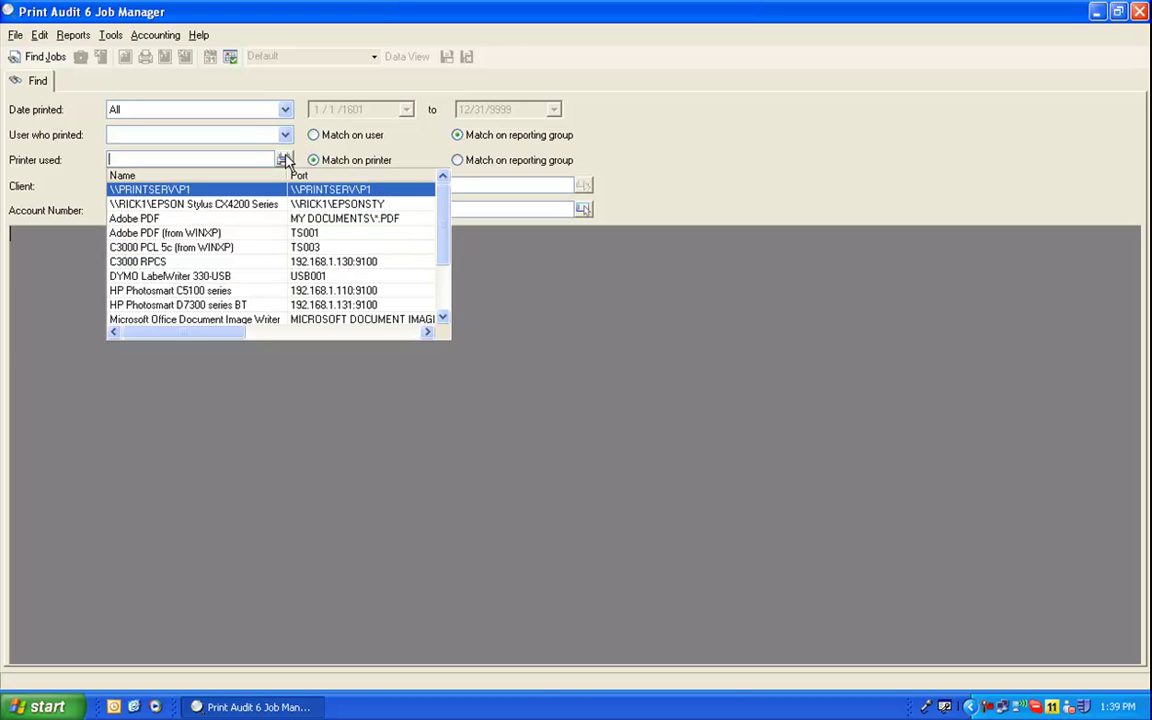
click(314, 161)
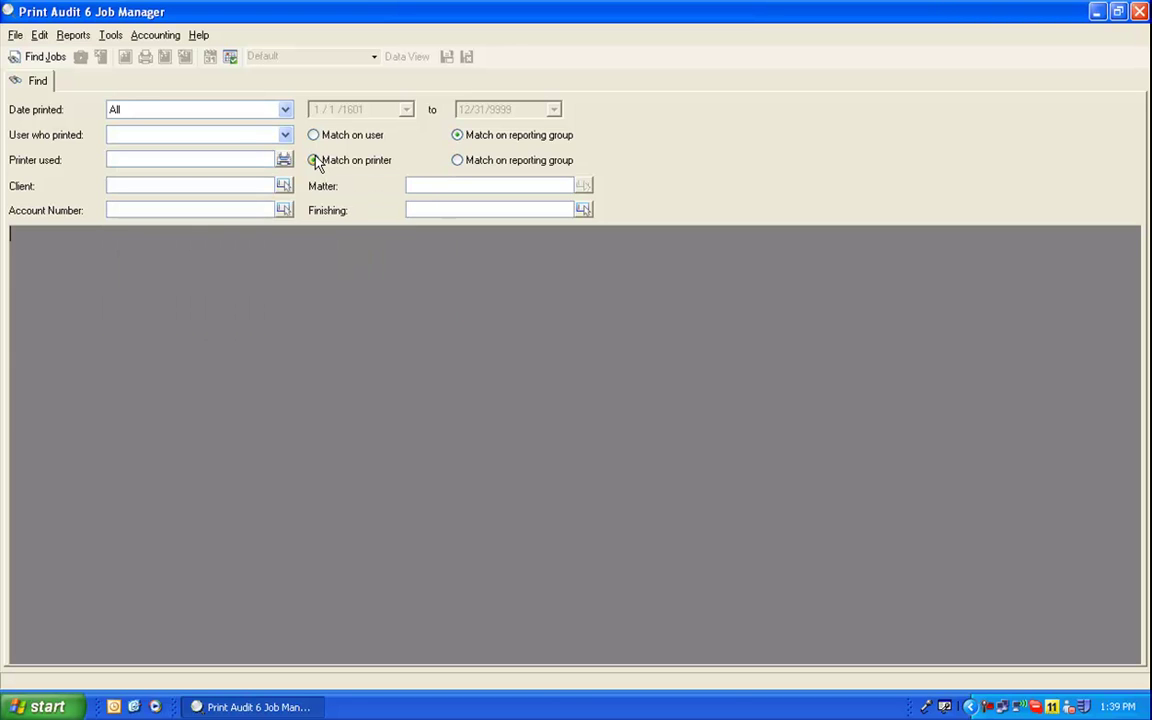
click(457, 163)
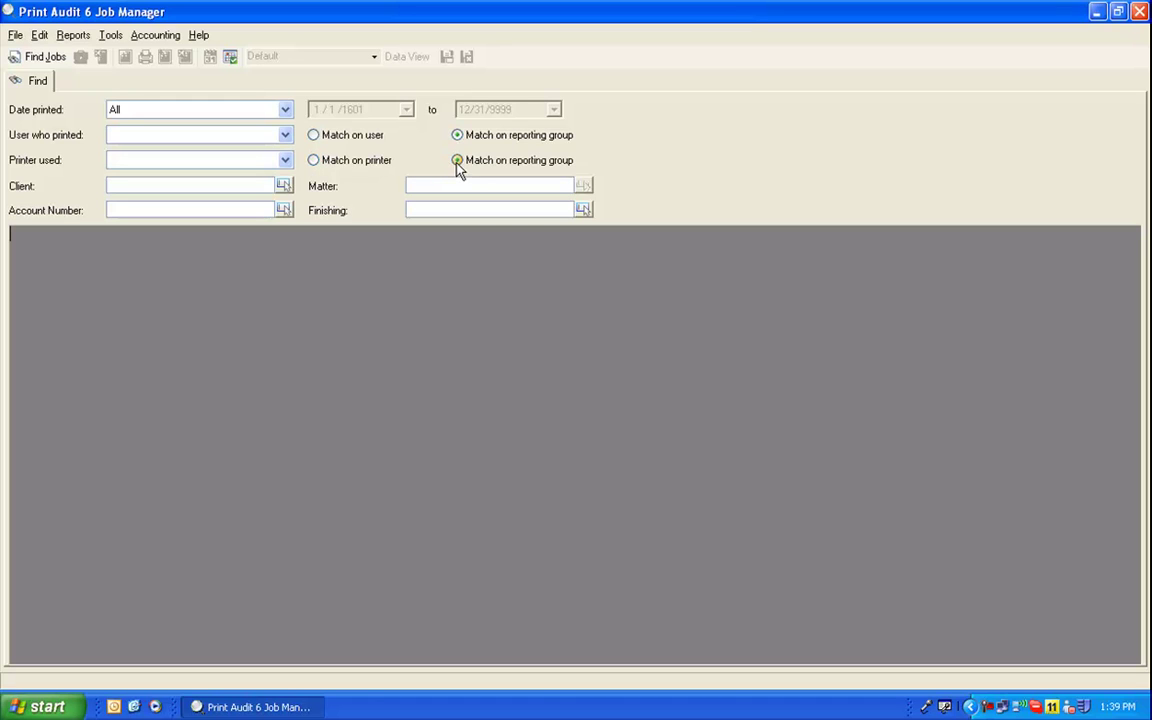
click(286, 161)
click(286, 162)
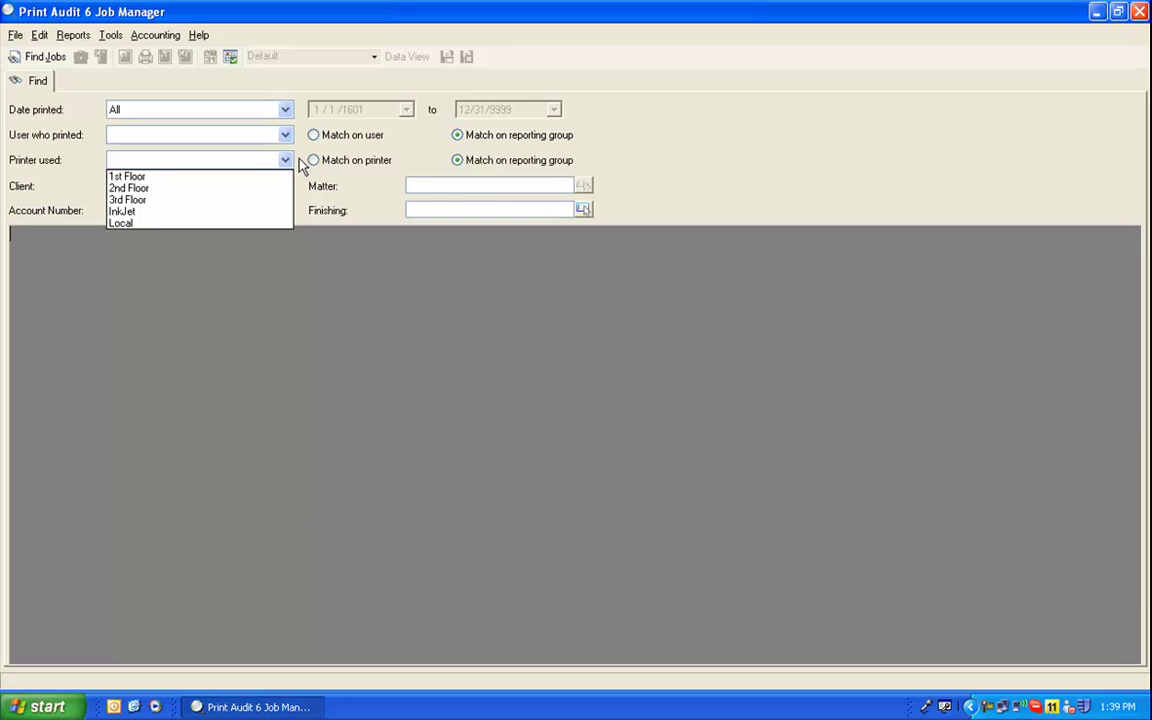
click(307, 167)
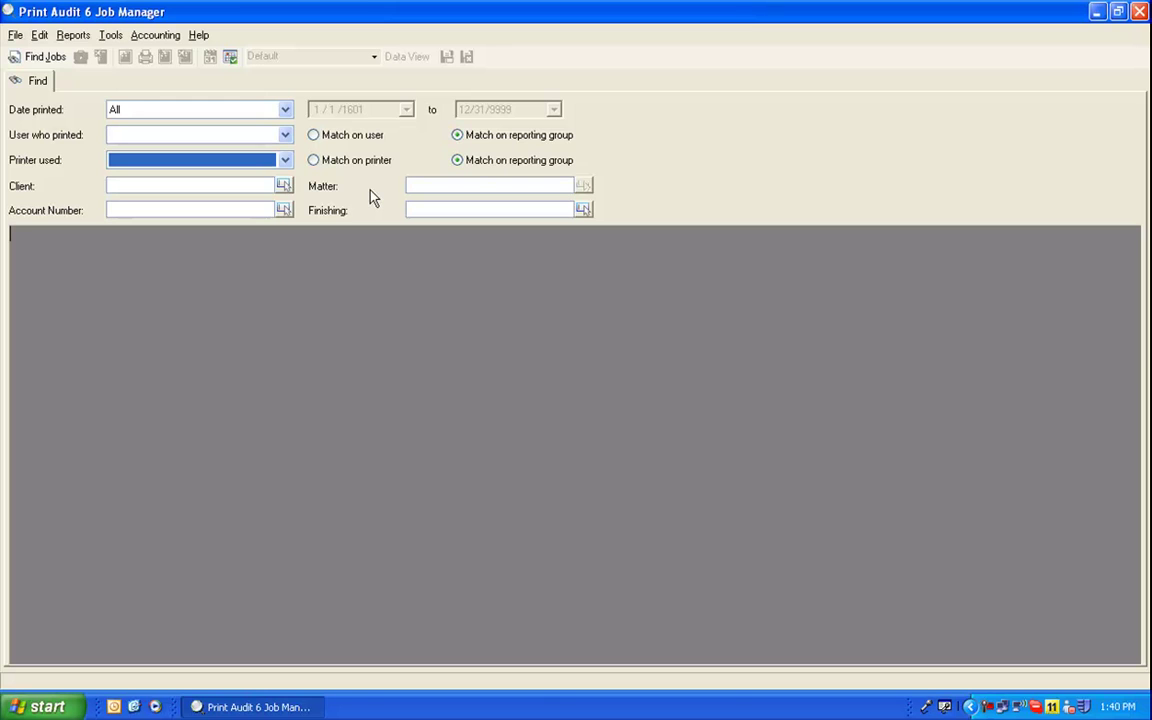
Step: Leave the Client filter empty and run Find Jobs to list all 143 print jobs
click(285, 188)
click(285, 188)
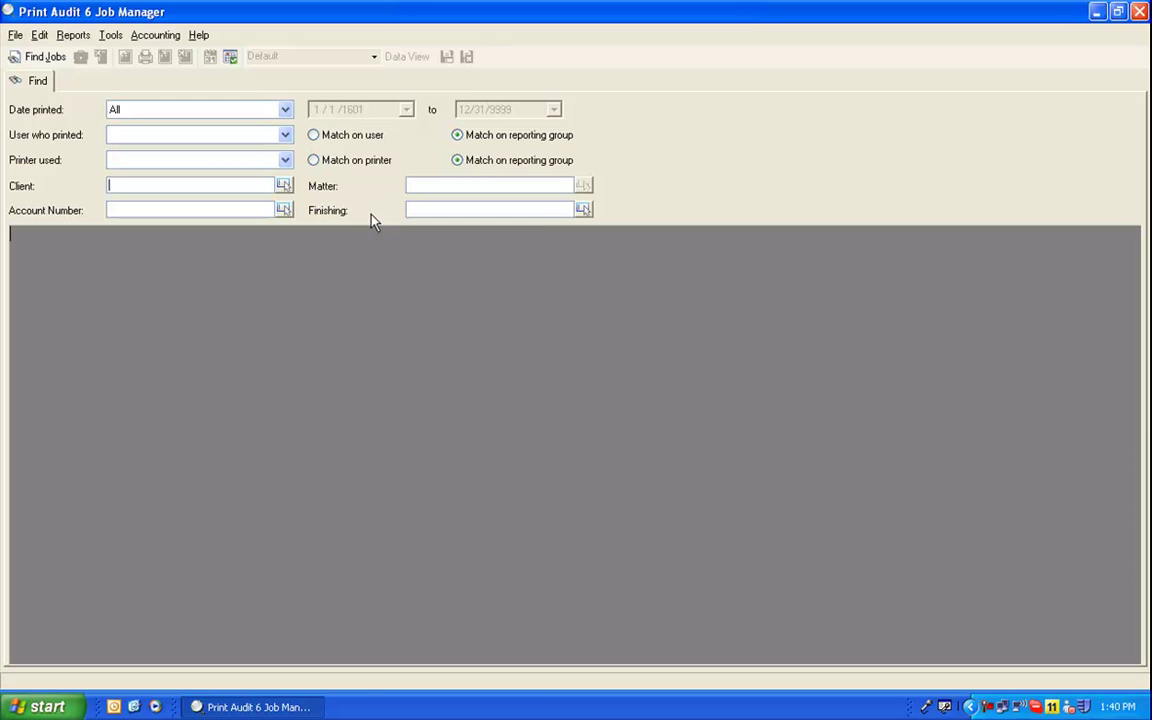
click(35, 60)
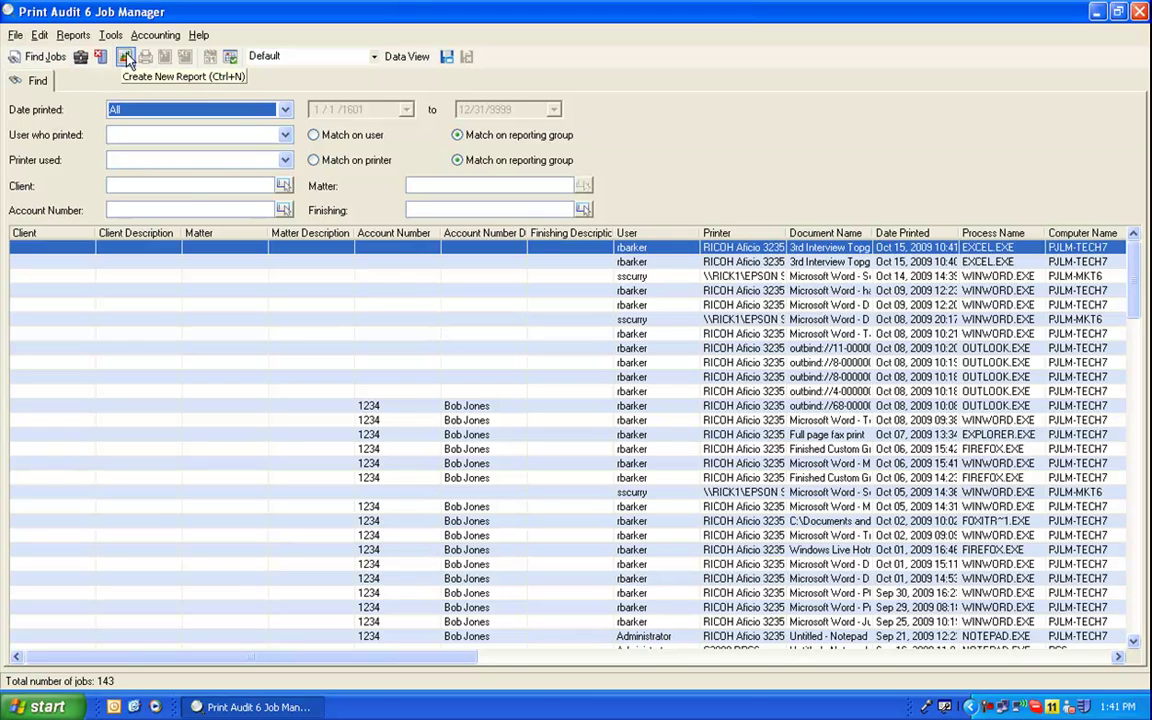
Step: Start a new Details Only report and advance the wizard to its Fields step
click(125, 57)
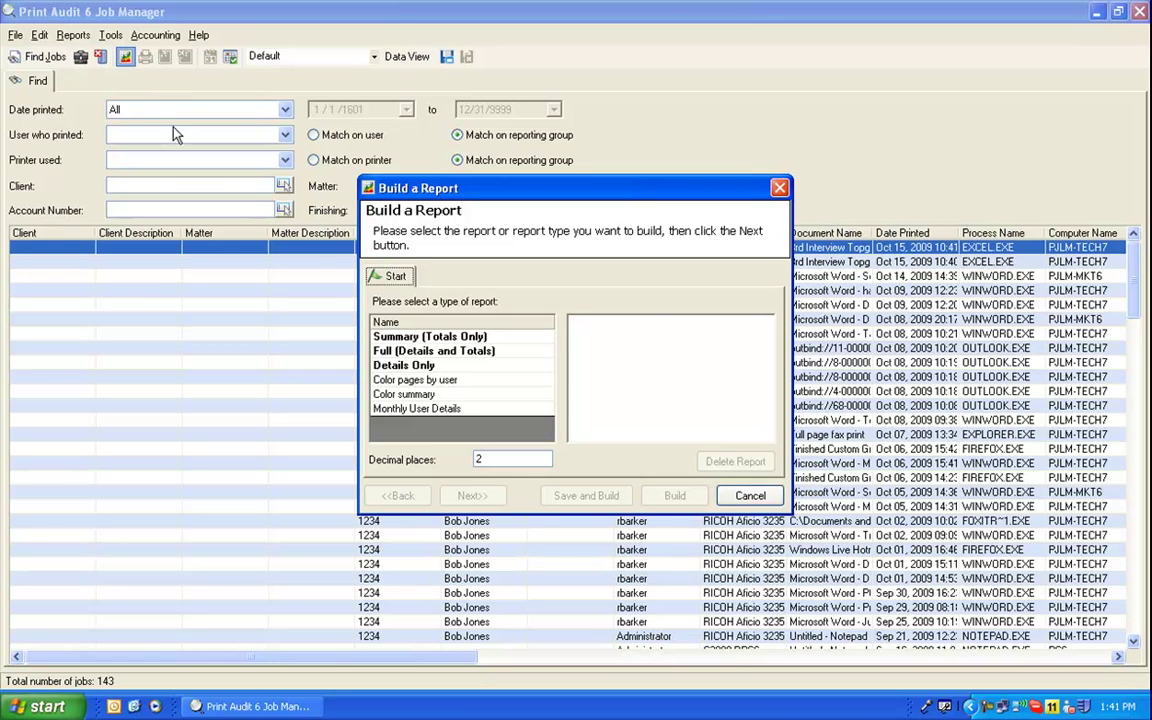
click(426, 367)
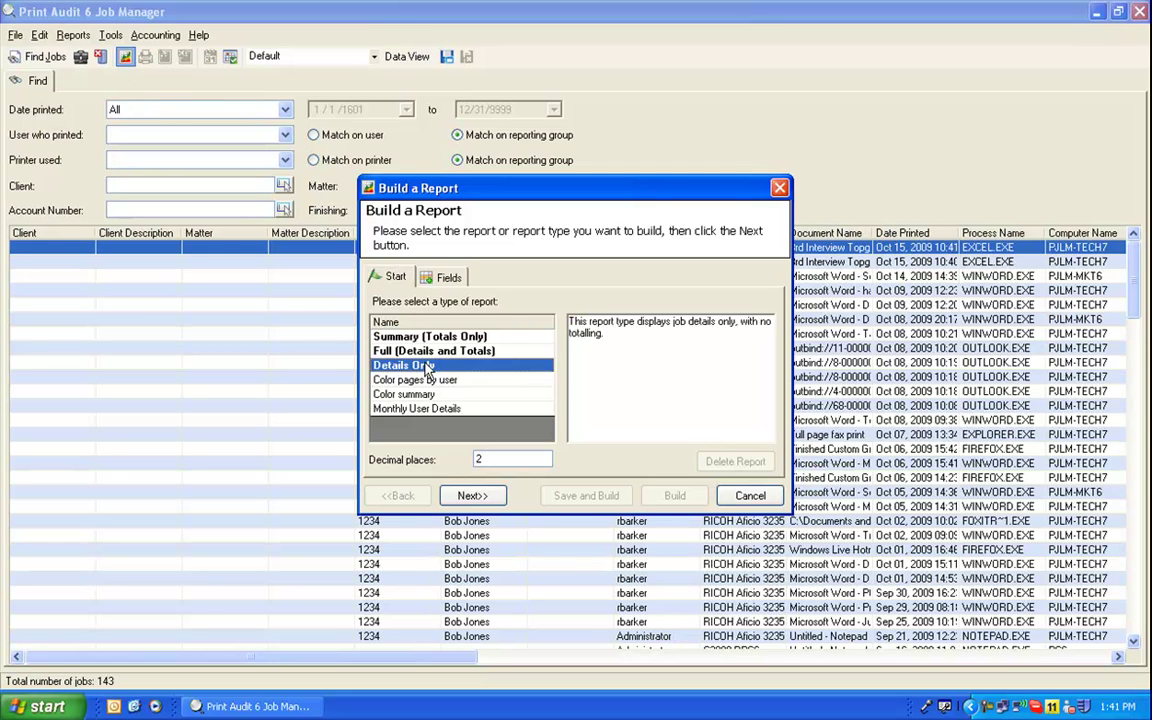
double_click(488, 458)
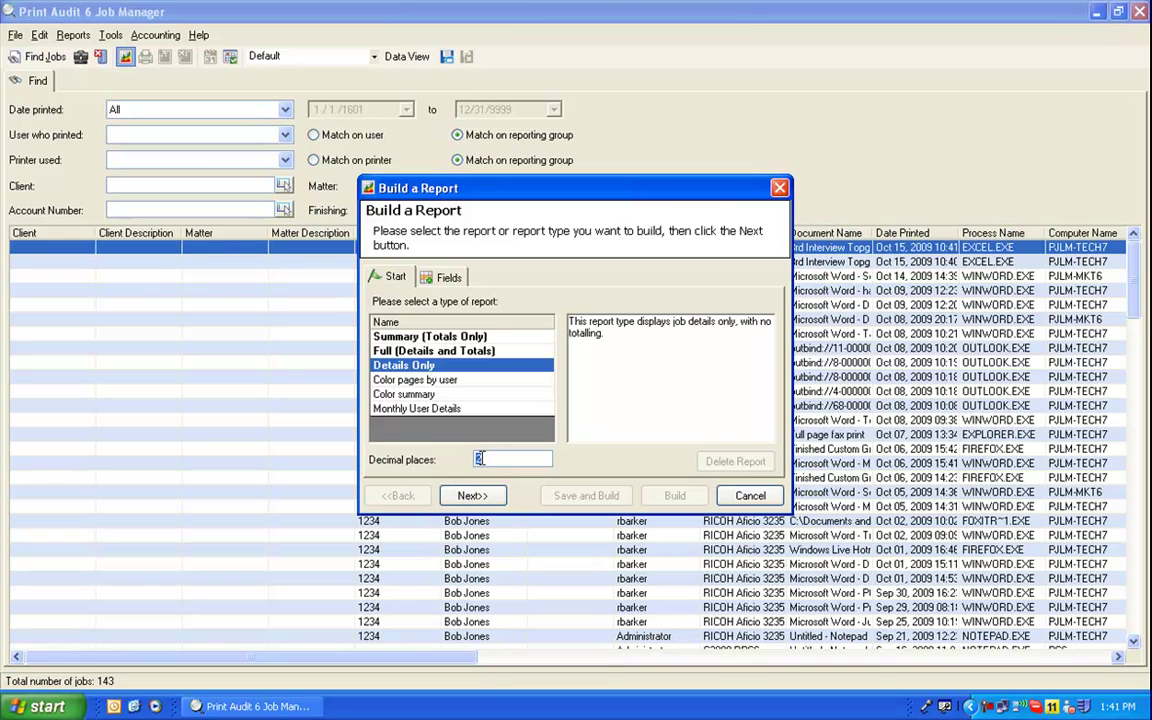
click(476, 500)
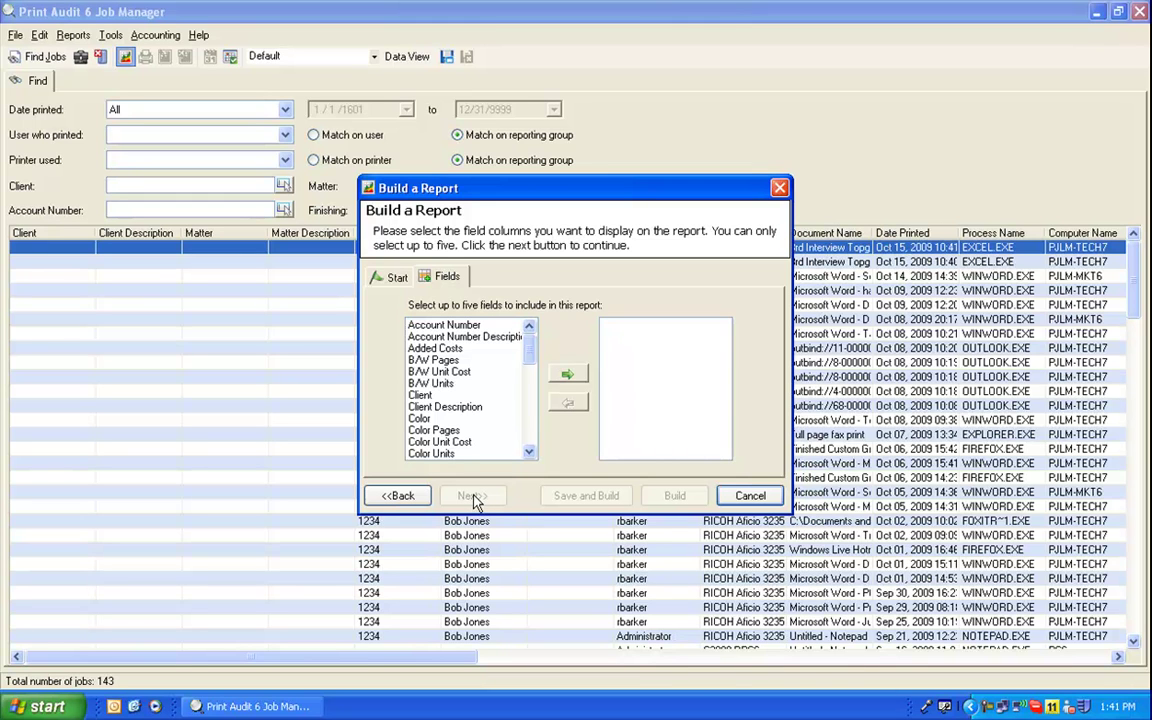
Step: Add Date Printed, Document Name and Printer to the report fields
scroll(440, 407, down, 4)
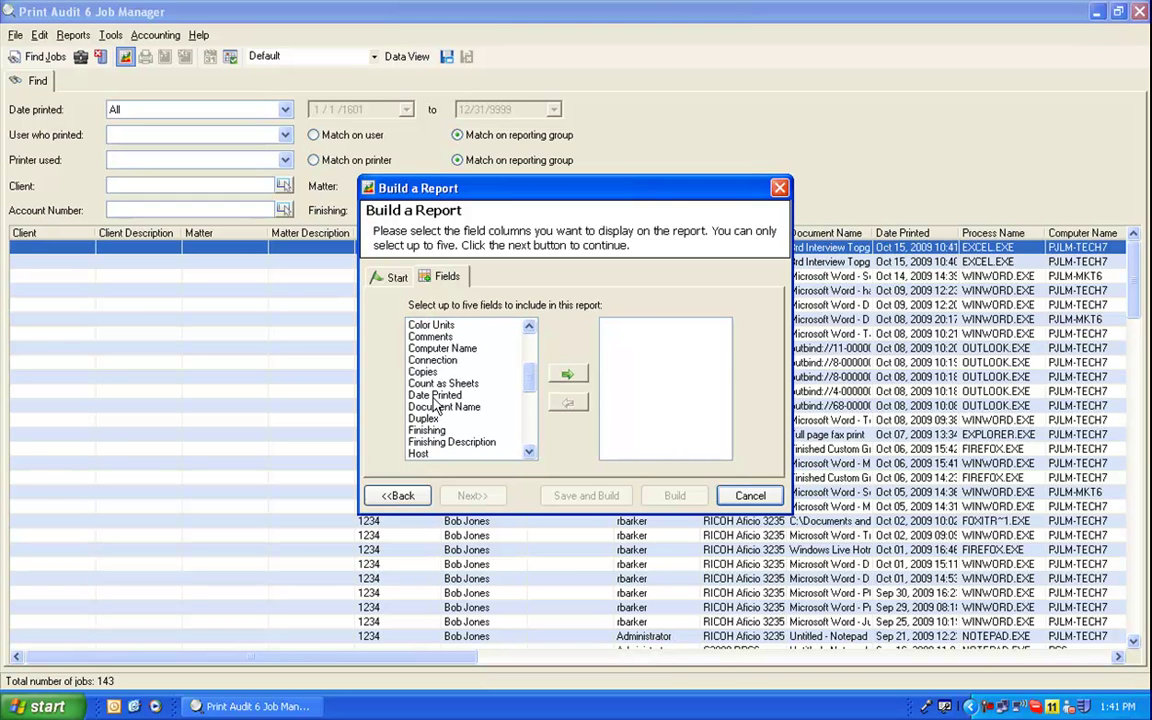
click(436, 400)
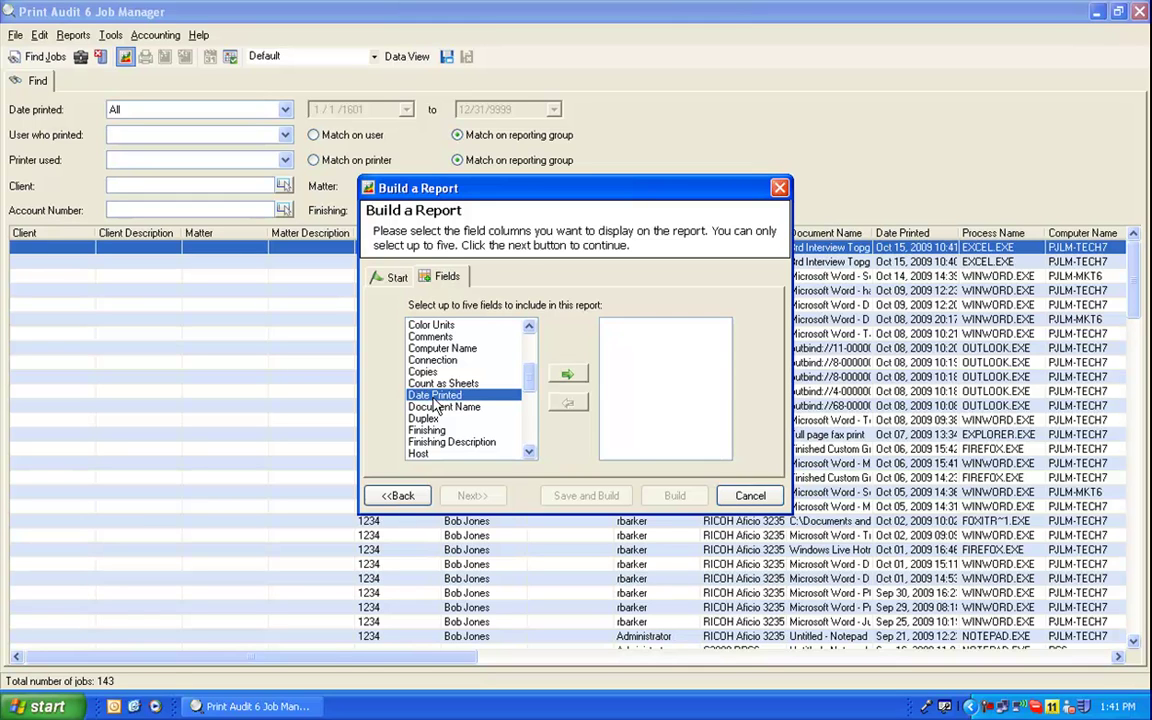
click(567, 374)
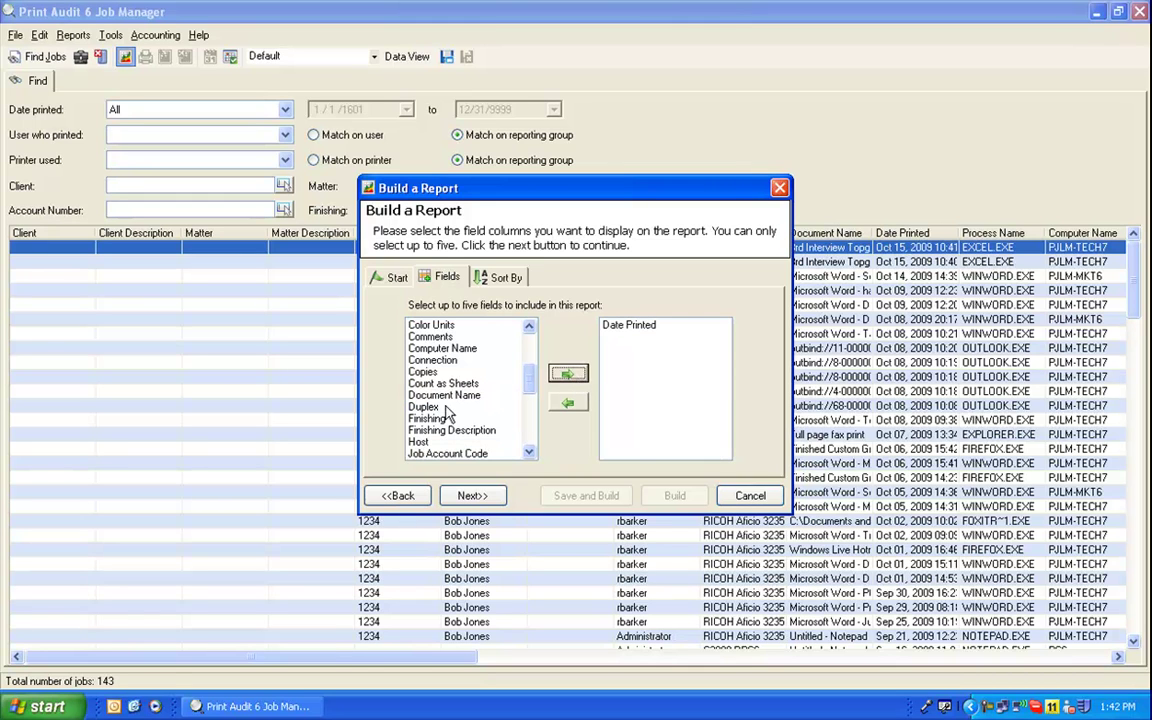
click(444, 395)
click(567, 374)
scroll(500, 455, down, 4)
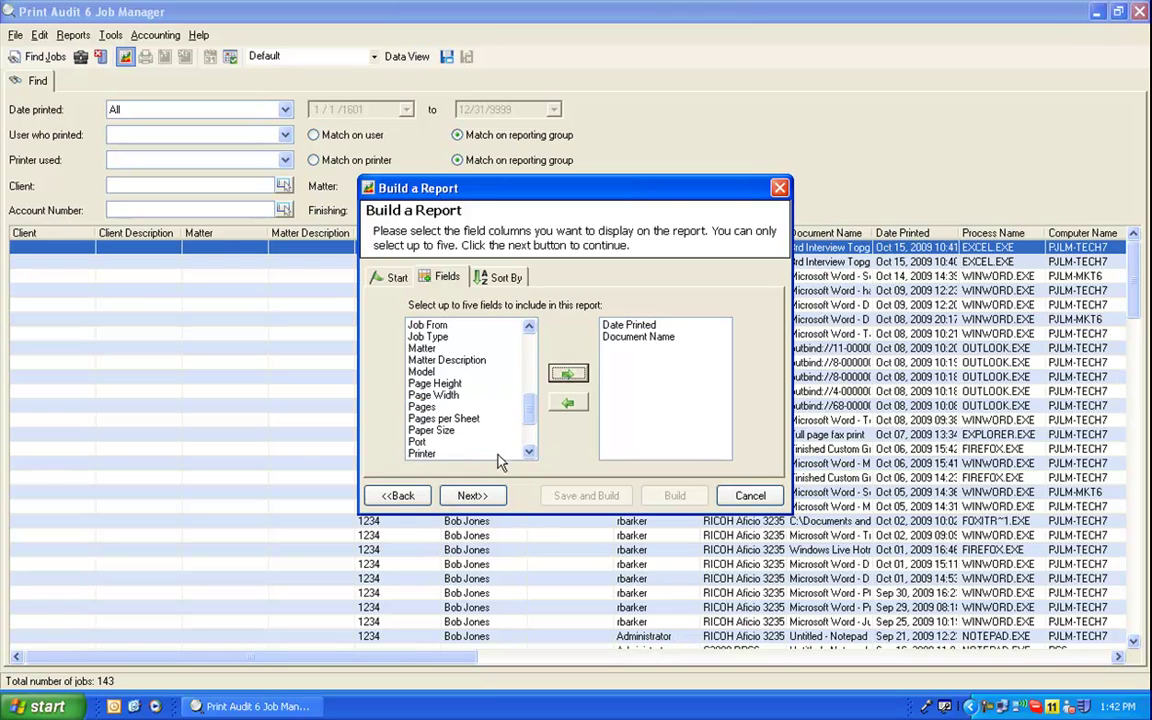
click(500, 455)
click(567, 374)
Step: Add Pages and User to the report fields and continue to sorting
scroll(518, 437, down, 2)
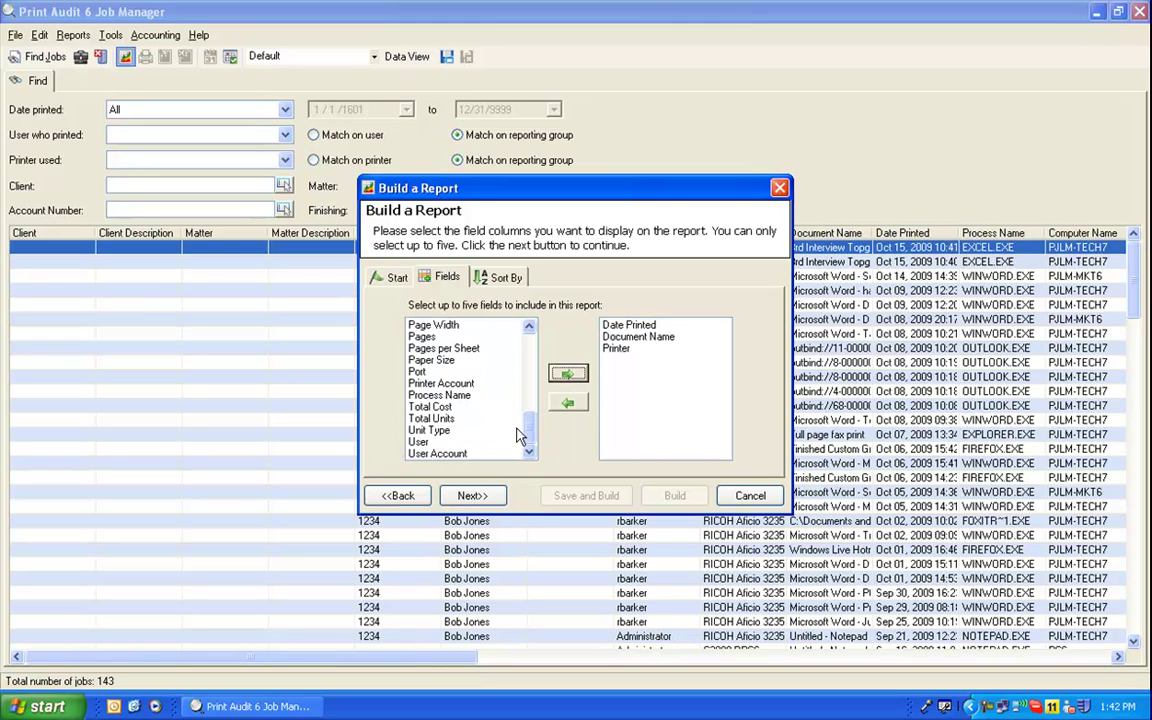
click(470, 337)
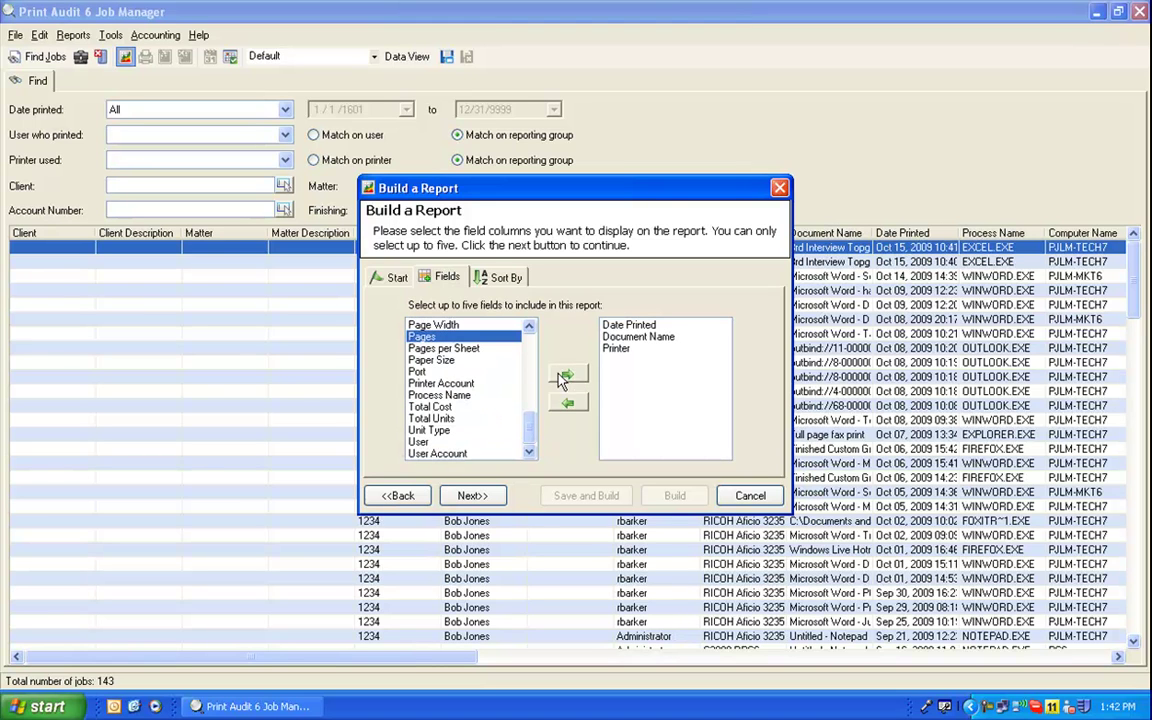
click(563, 377)
click(445, 441)
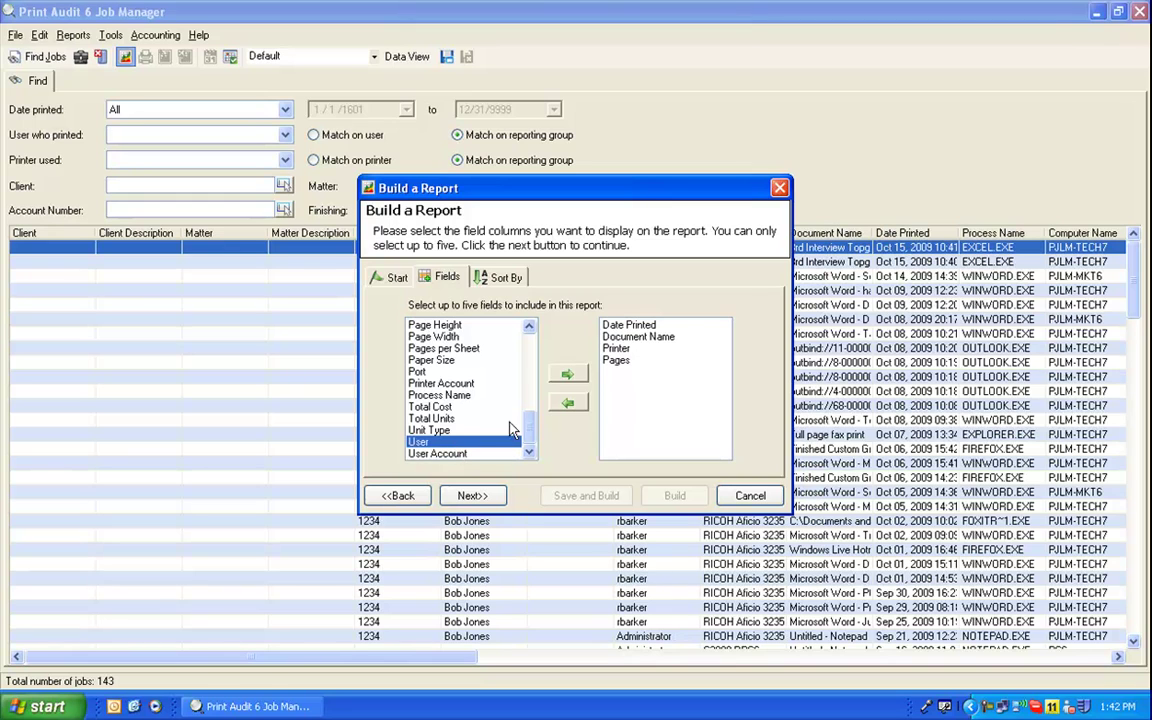
click(565, 376)
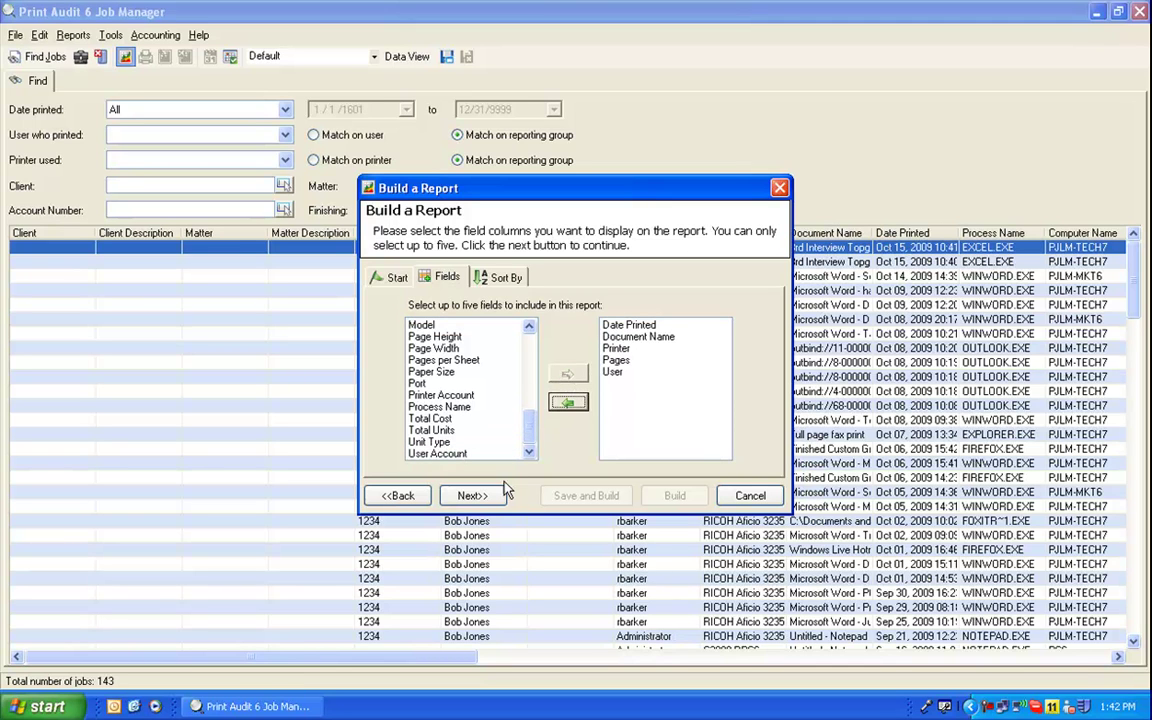
click(474, 496)
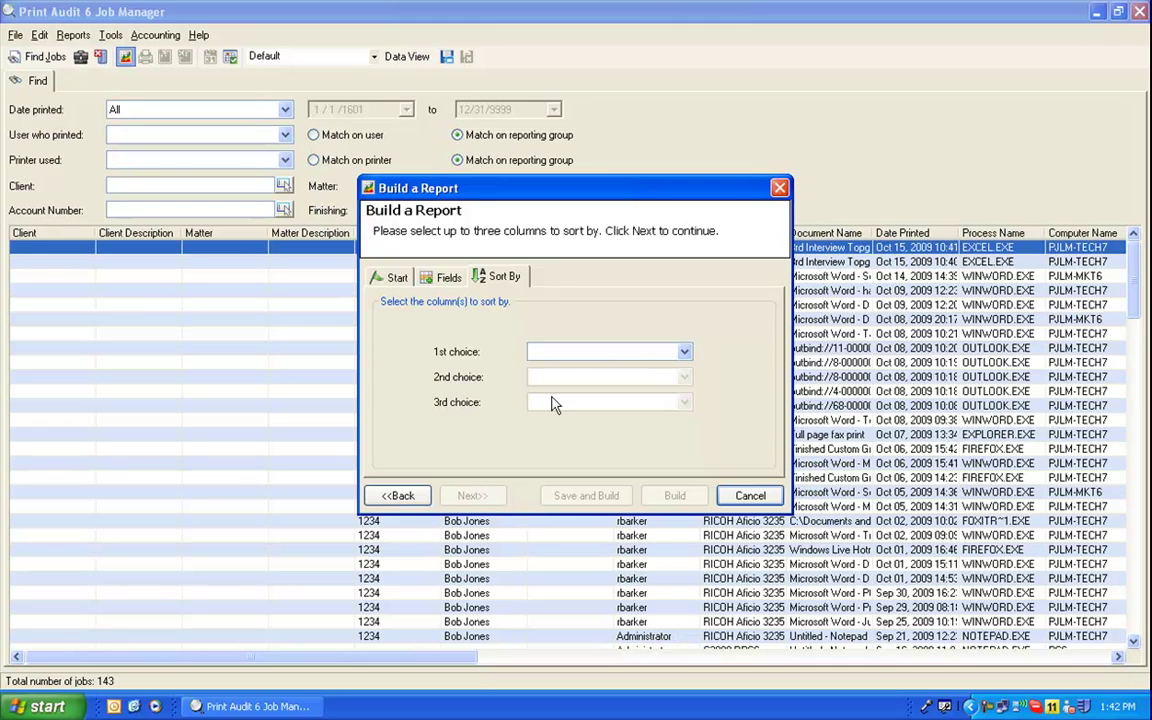
Step: Make User the 1st sort choice and Date Printed the 2nd, then proceed
click(581, 352)
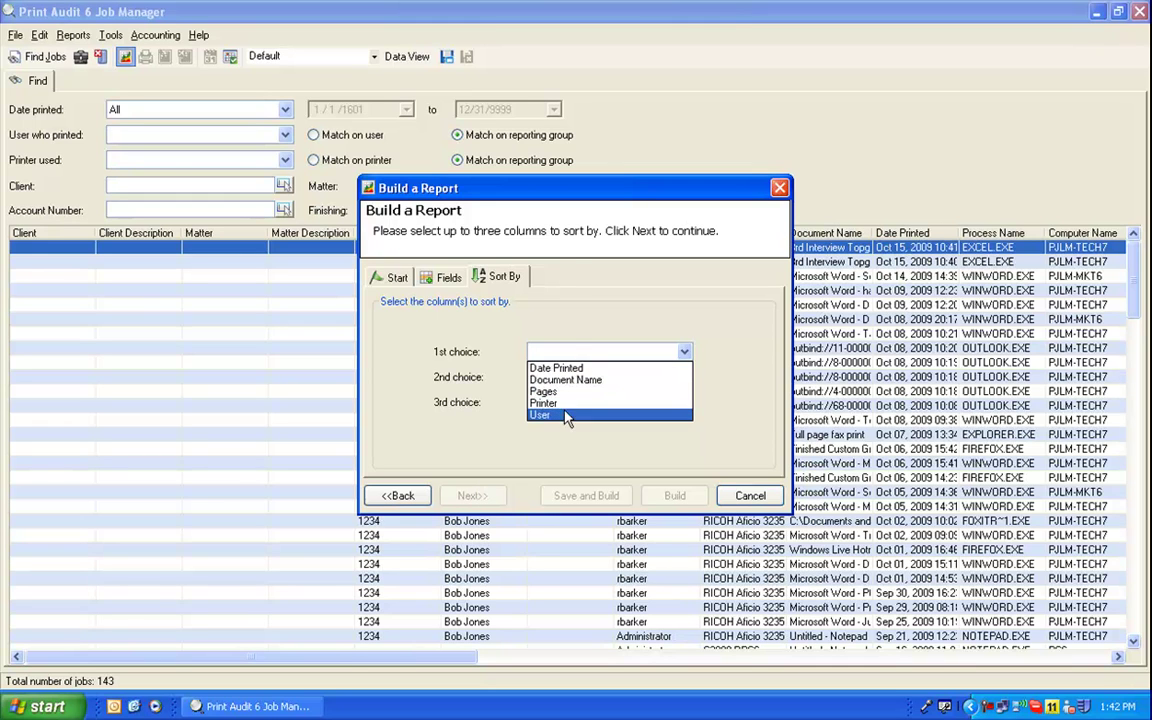
click(566, 416)
click(578, 352)
click(580, 415)
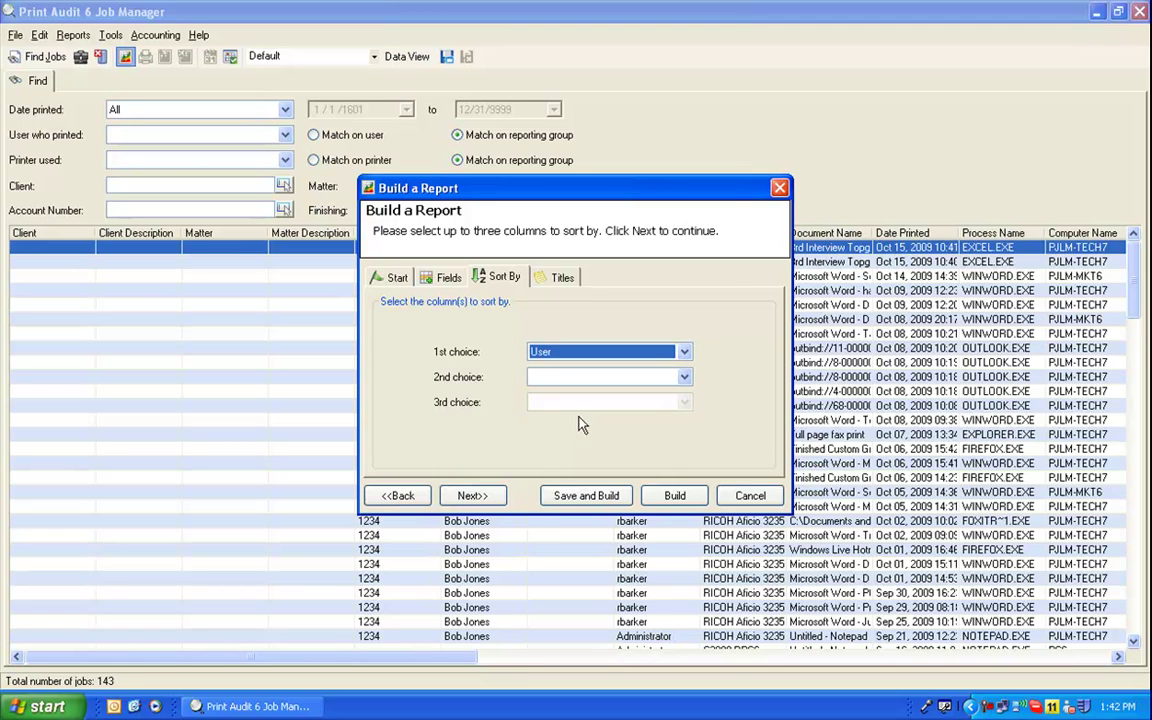
click(548, 377)
click(540, 388)
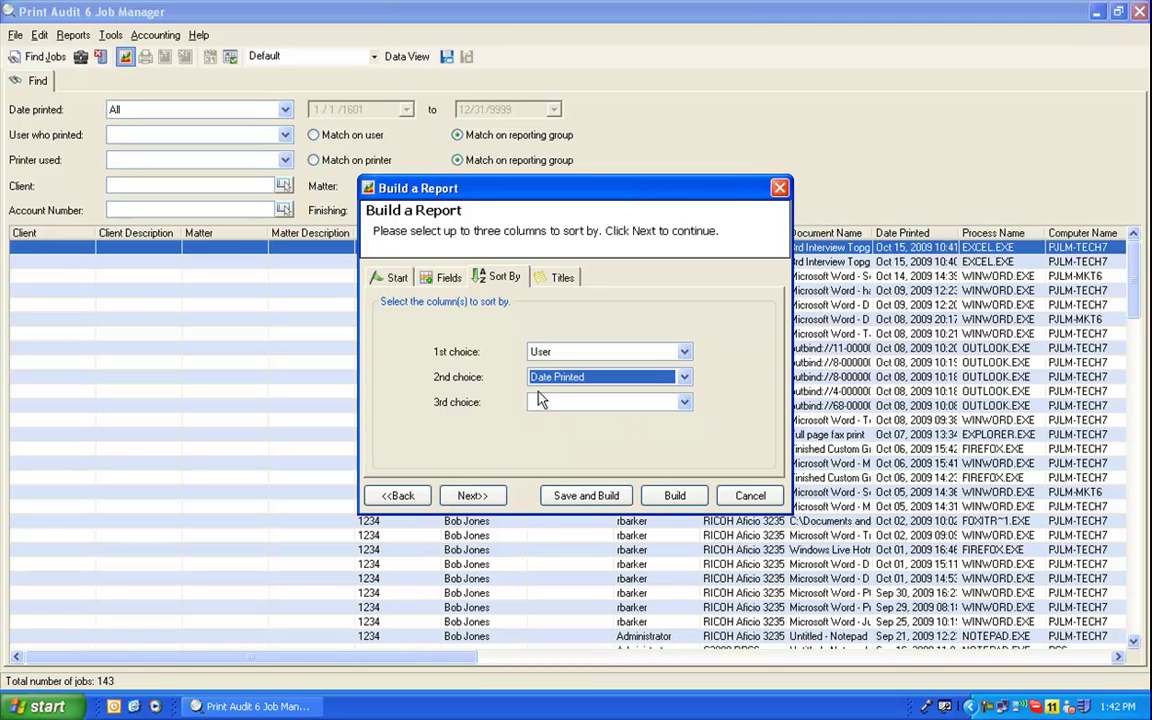
click(487, 495)
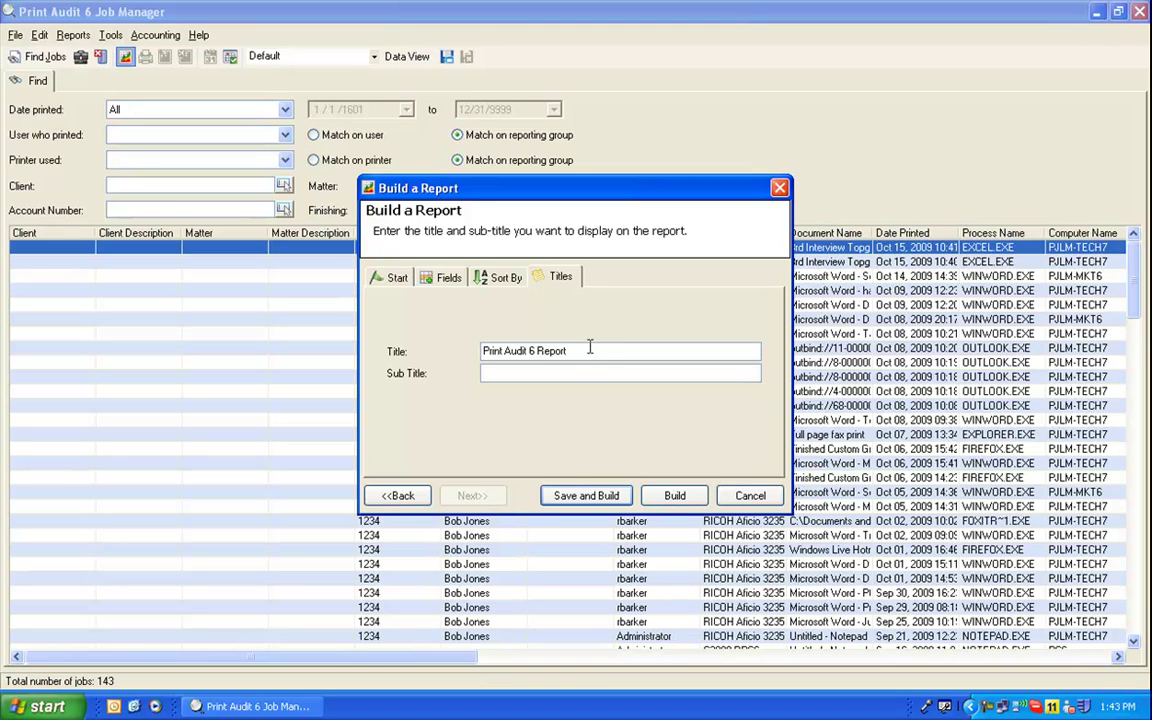
Step: Title the report 'Details Report' with subtitle 'Document Name by User', then choose Save and Build
drag(590, 350, 472, 351)
text(Details Report)
key(Tab)
text(Docu)
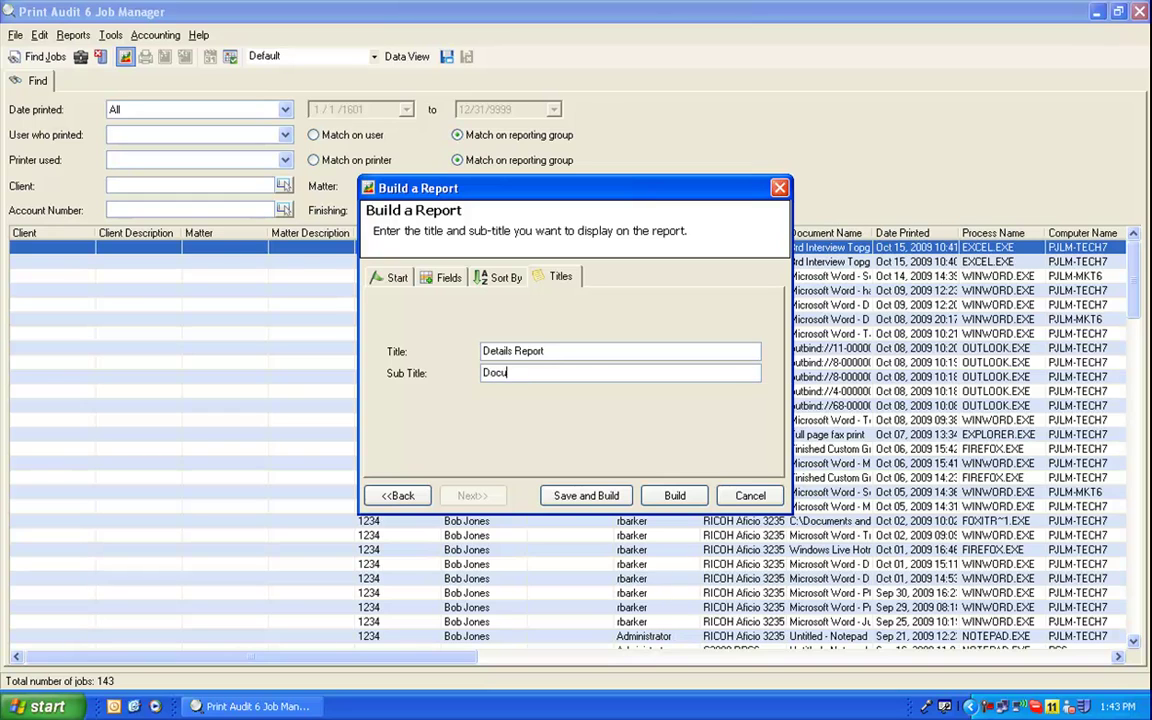
text(ment Name by User)
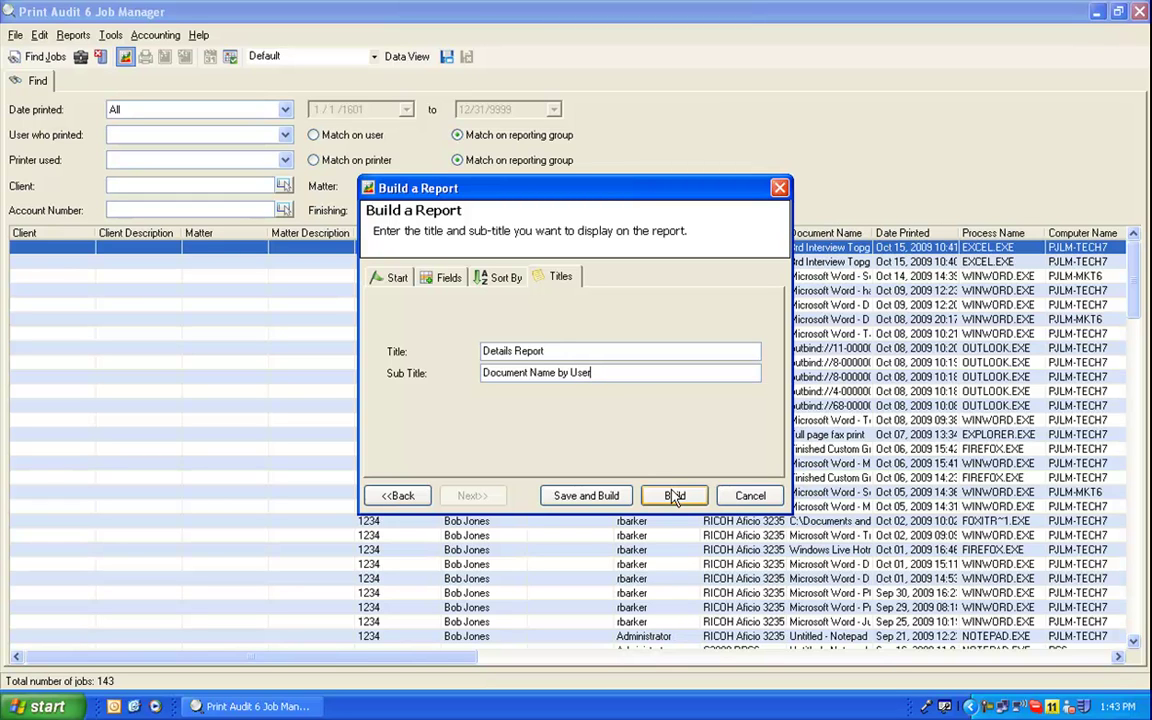
click(603, 497)
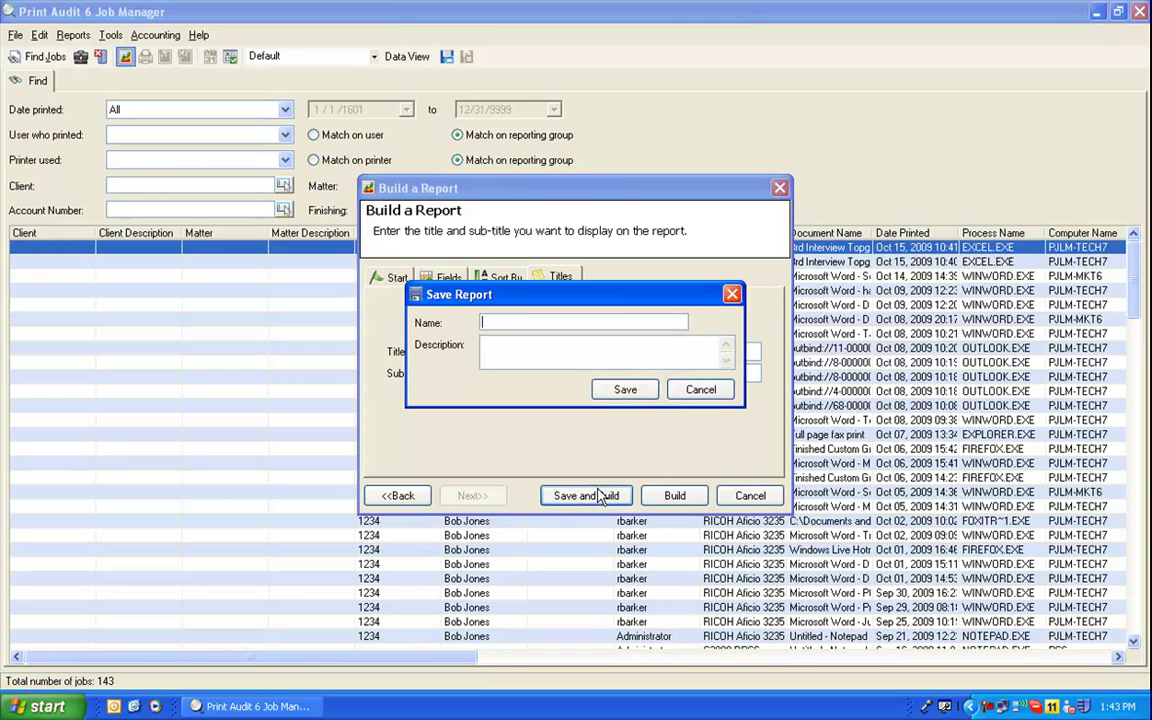
Step: Save the report as 'Details Report' with description 'Detailed Document Name by User'
text(Details Report)
click(483, 344)
text(Detailed Document Name by User)
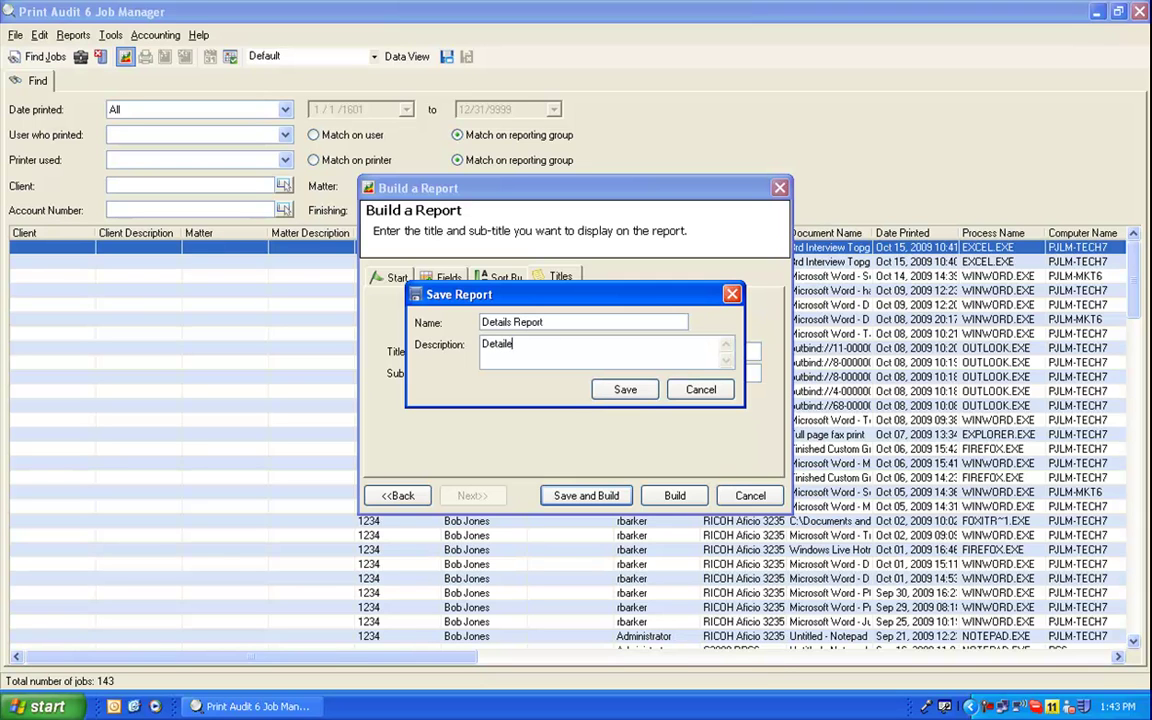
click(627, 390)
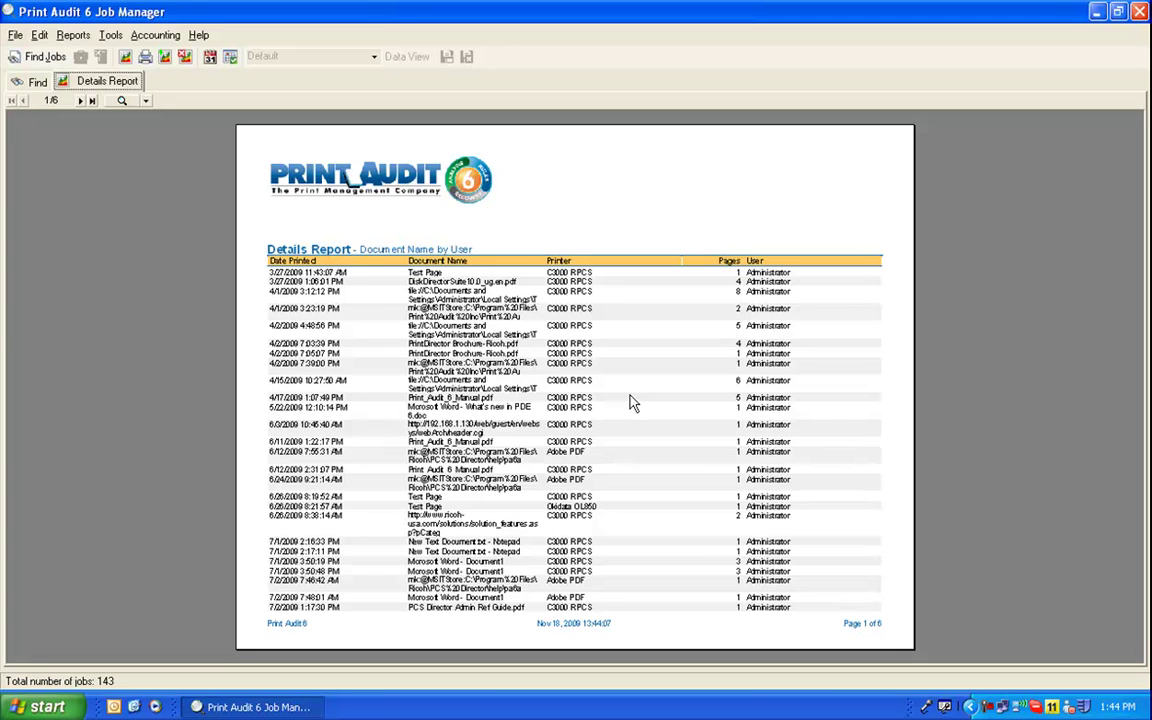
Step: Zoom in on the report preview and page forward to page 4 of 6
click(121, 100)
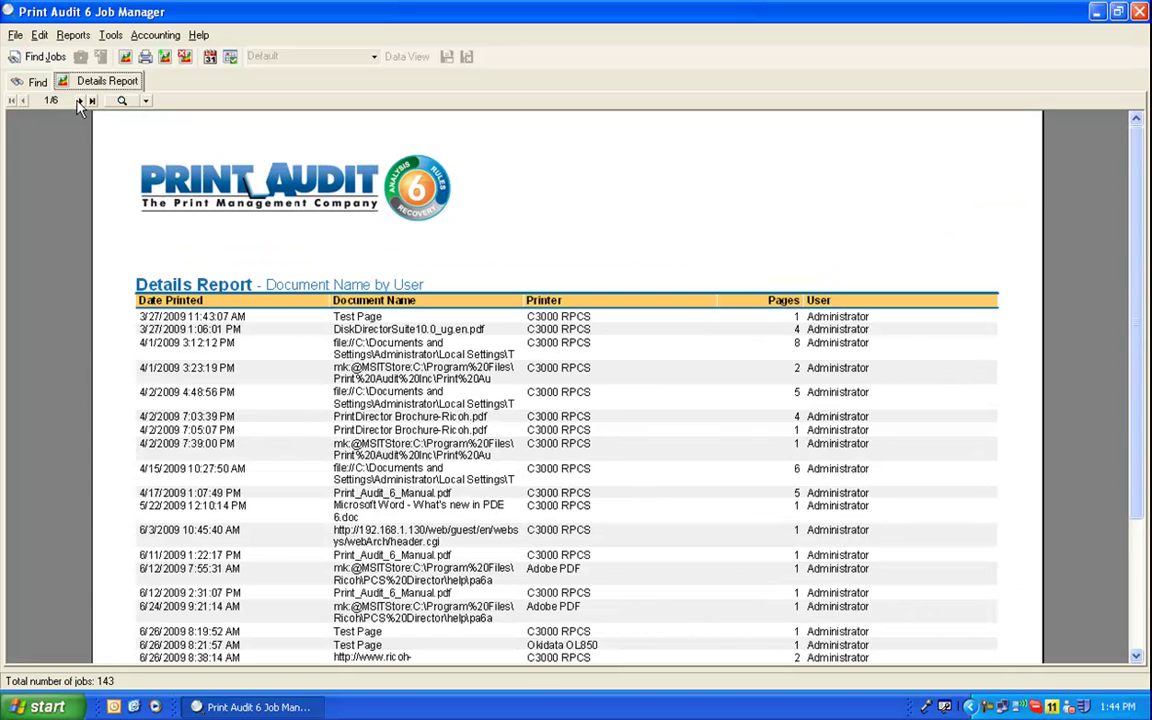
click(88, 101)
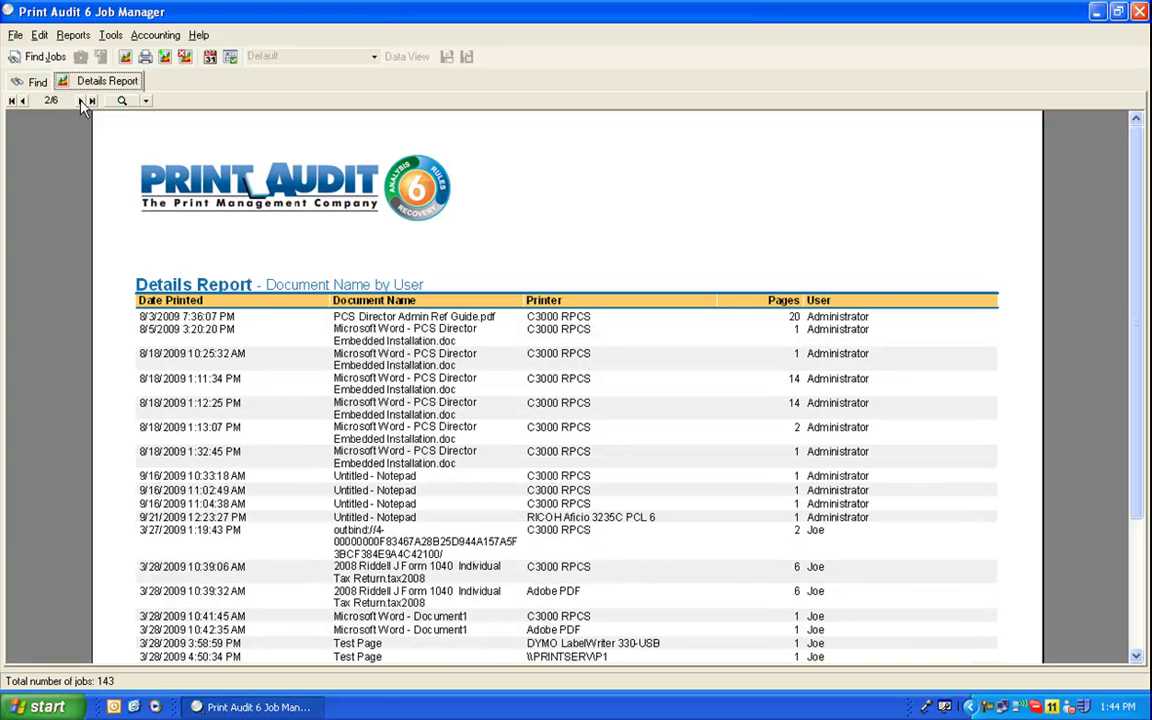
click(88, 101)
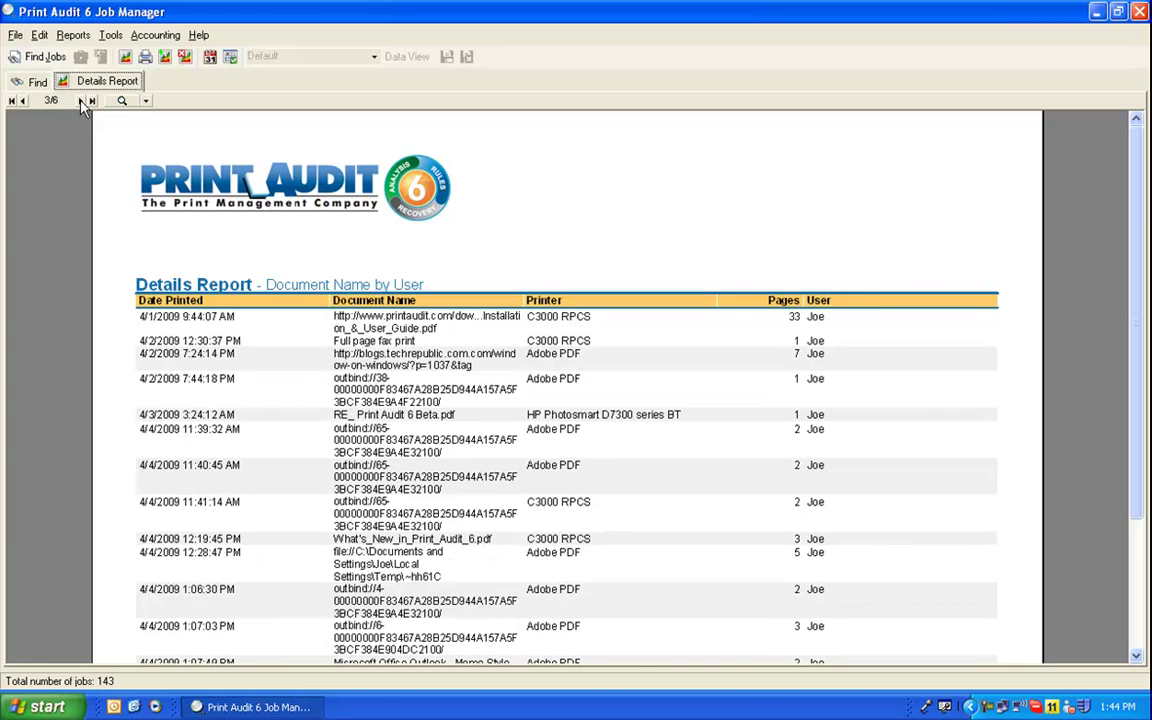
click(82, 102)
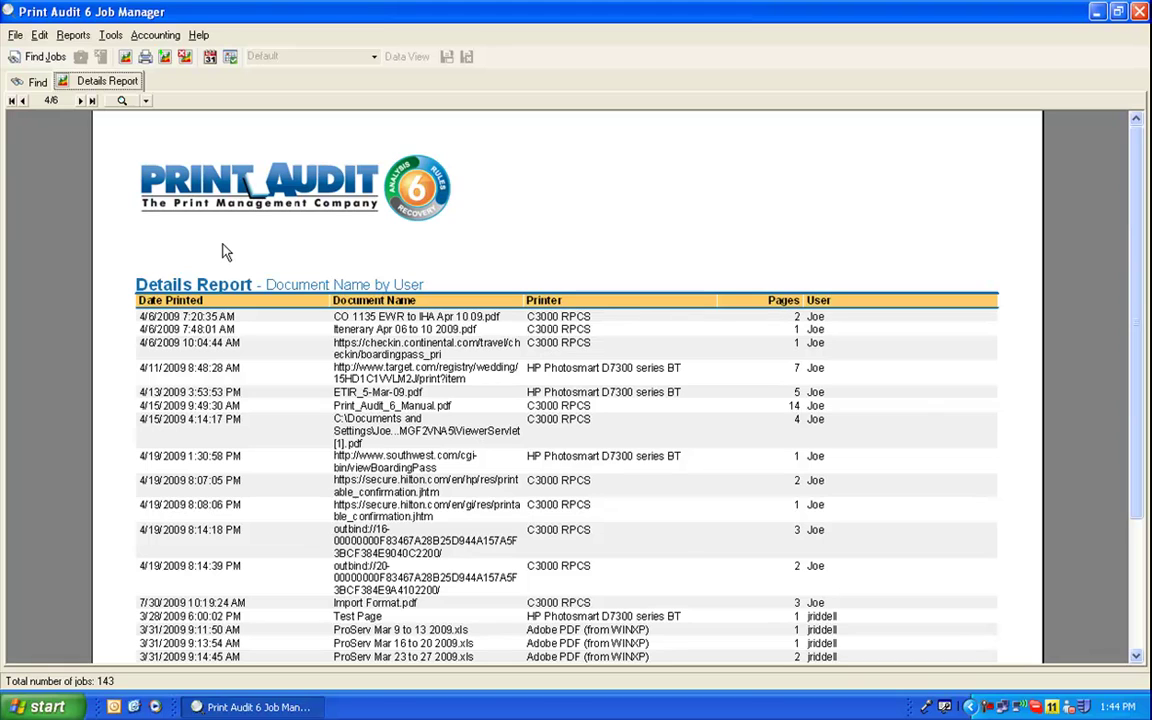